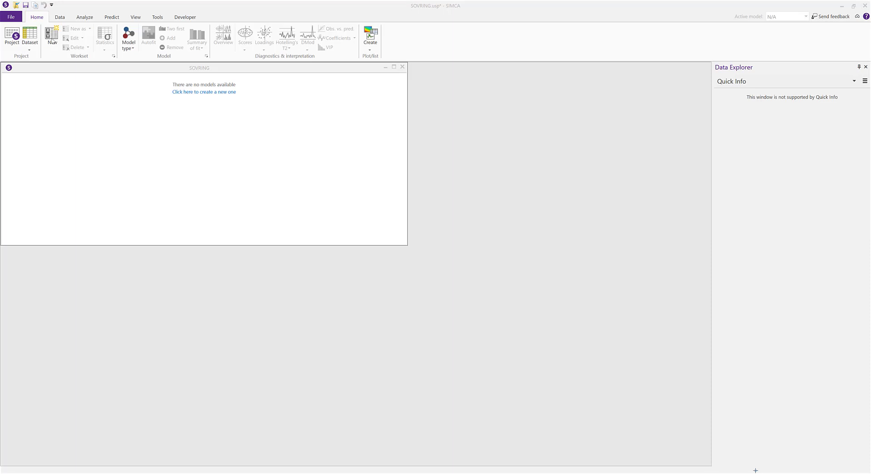
Start creating a new workset for the SOVRING project.
{"action": "left_click", "coordinate": [52, 40]}
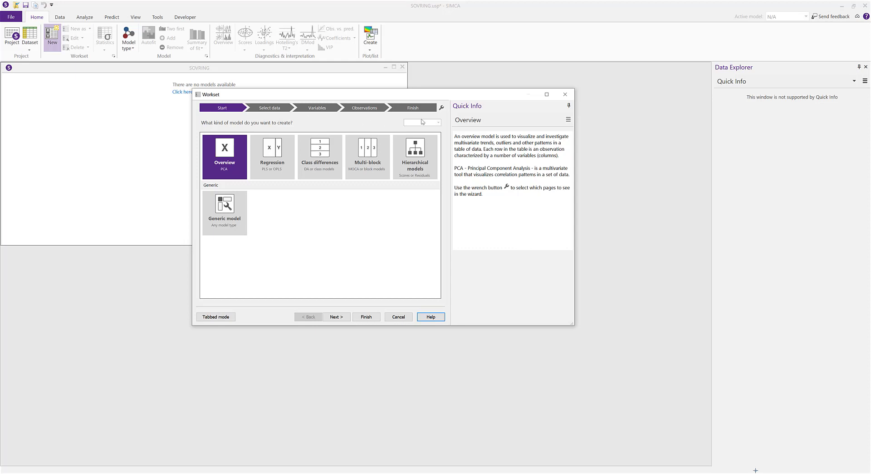
Add the Scale page to the overview wizard, remove it again, and close the list of wizard pages.
{"action": "left_click", "coordinate": [442, 108]}
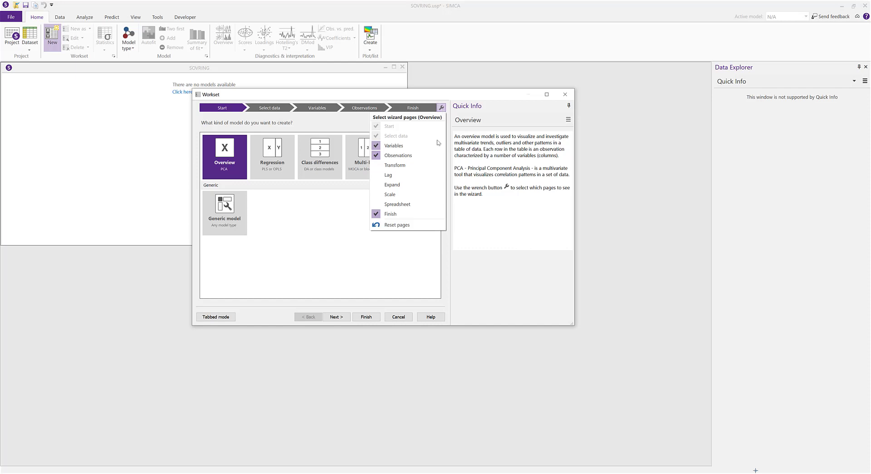
{"action": "left_click", "coordinate": [410, 197]}
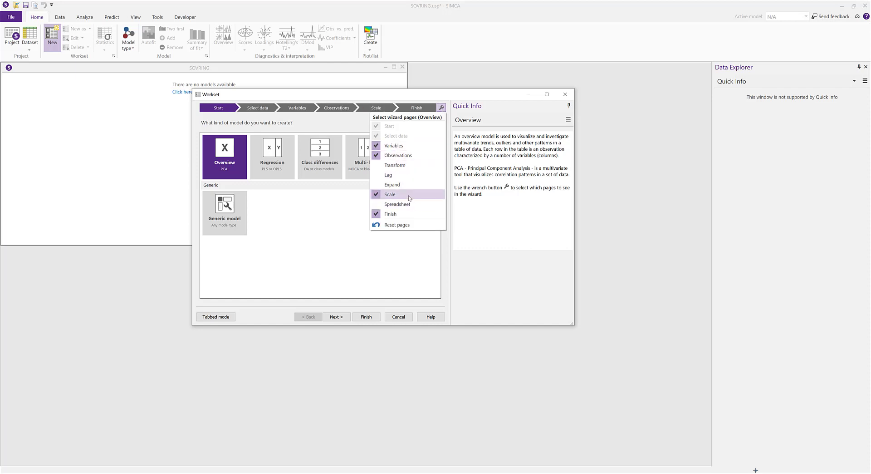
{"action": "left_click", "coordinate": [409, 197]}
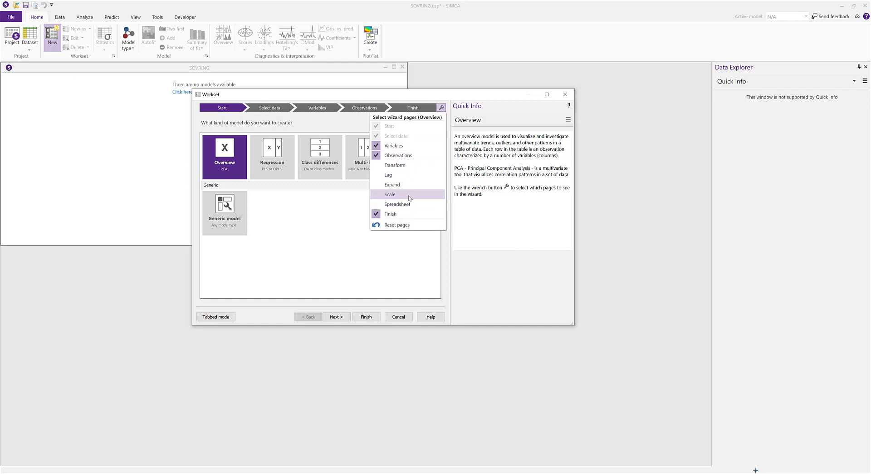
{"action": "left_click", "coordinate": [333, 216]}
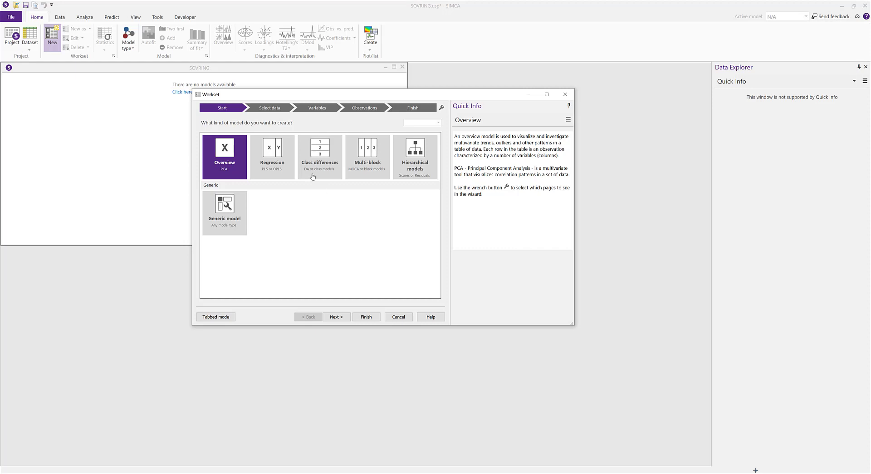
Review the descriptions of the Regression, Class differences, Multi-block and Hierarchical model types.
{"action": "left_click", "coordinate": [291, 160]}
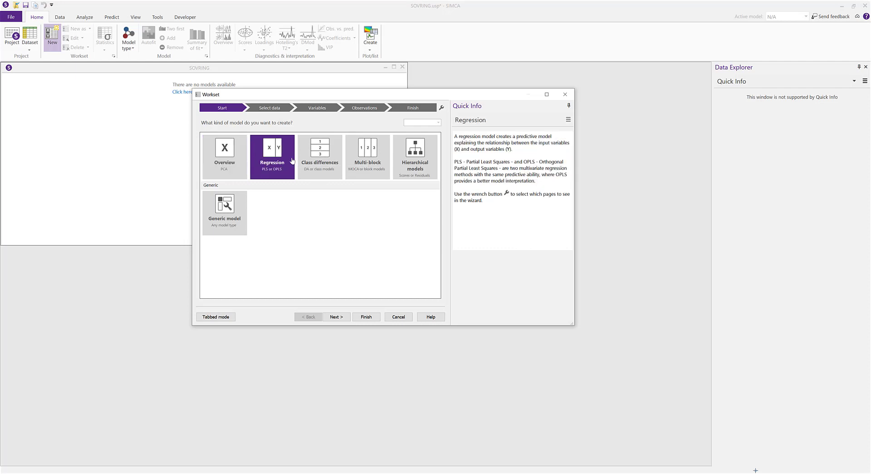
{"action": "left_click", "coordinate": [321, 158]}
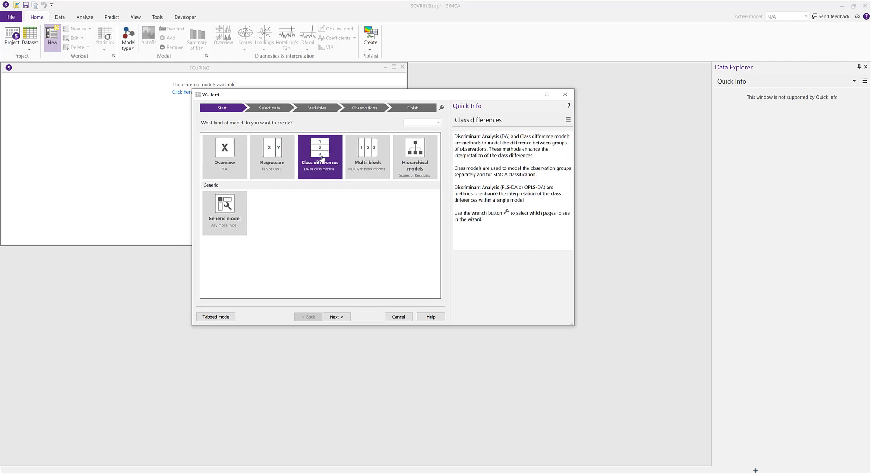
{"action": "left_click", "coordinate": [365, 164]}
{"action": "left_click", "coordinate": [411, 166]}
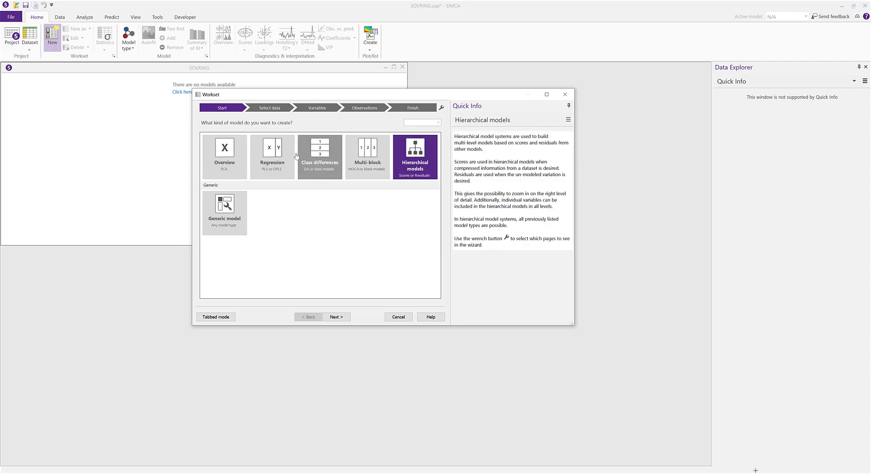
Choose the Overview (PCA) model type with the dataset With new time, and proceed to the variables.
{"action": "left_click", "coordinate": [237, 159]}
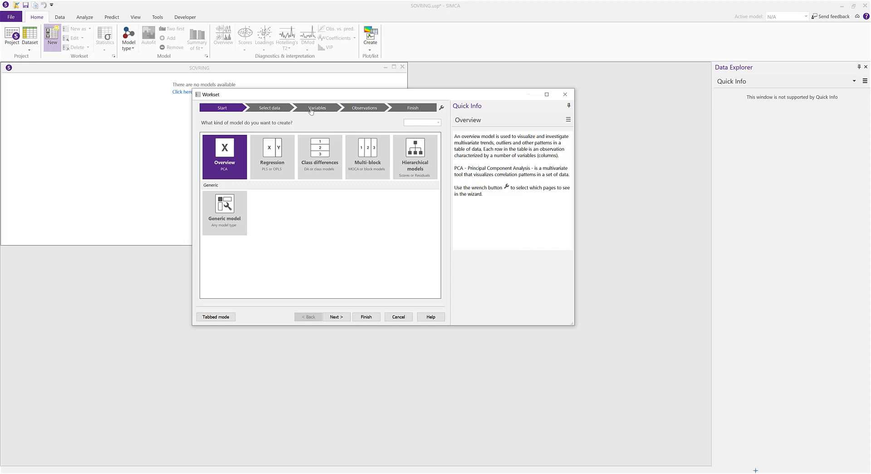
{"action": "left_click", "coordinate": [231, 168]}
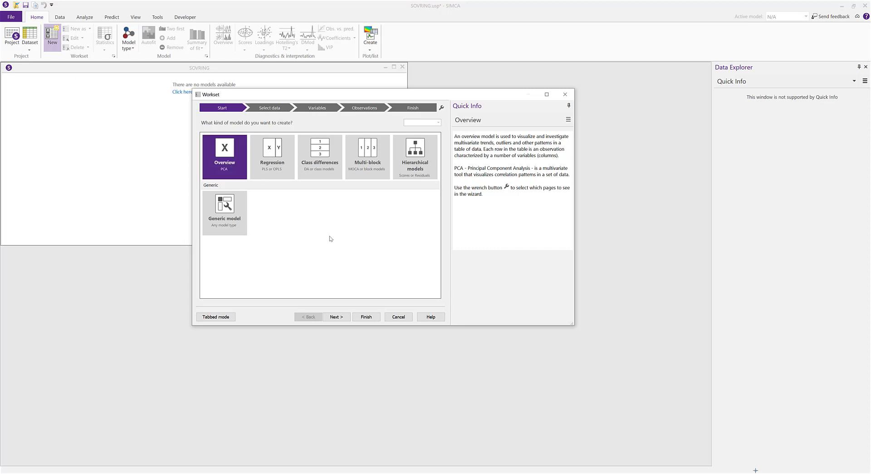
{"action": "left_click", "coordinate": [342, 319]}
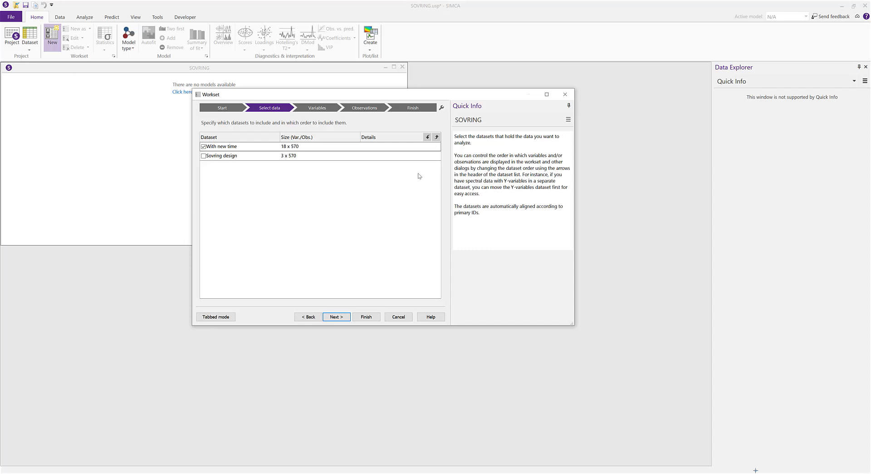
{"action": "left_click", "coordinate": [354, 147]}
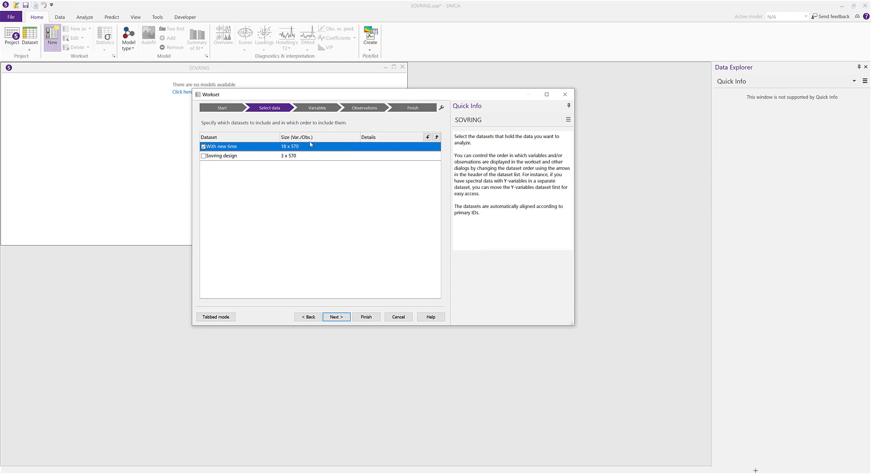
{"action": "left_click", "coordinate": [340, 319]}
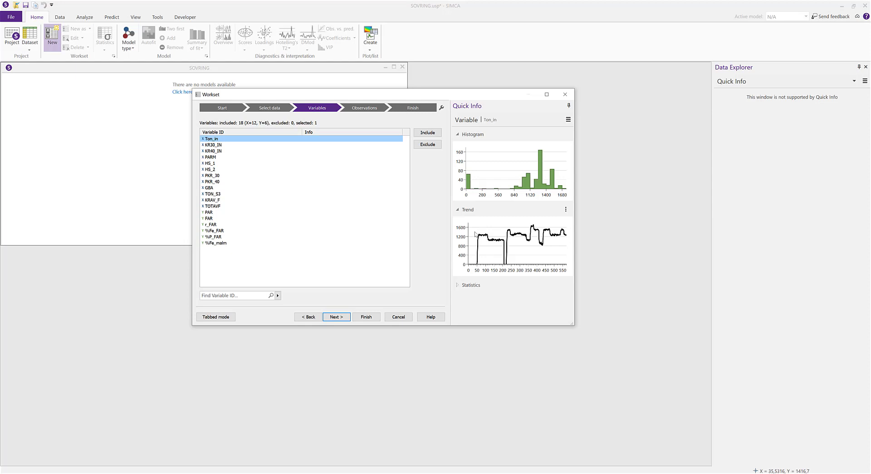
Preview the histogram and trend of variables HS_2 through GBA, and proceed to the observations.
{"action": "left_click", "coordinate": [282, 169]}
{"action": "left_click", "coordinate": [278, 187], "text": "shift"}
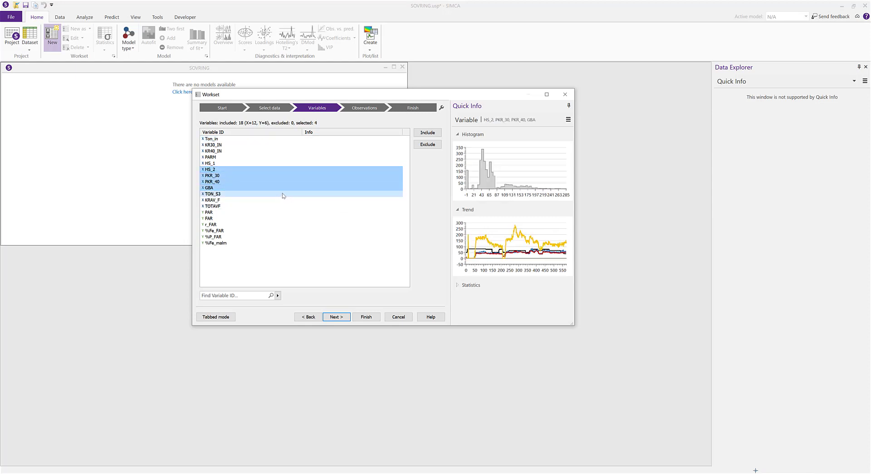
{"action": "left_click", "coordinate": [343, 318]}
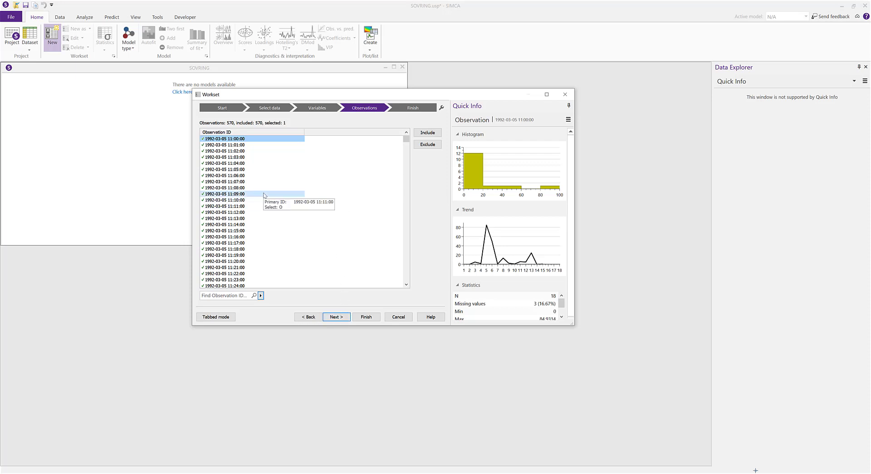
Show the Select column in the observation list and hide it again.
{"action": "right_click", "coordinate": [264, 193]}
{"action": "mouse_move", "coordinate": [284, 198]}
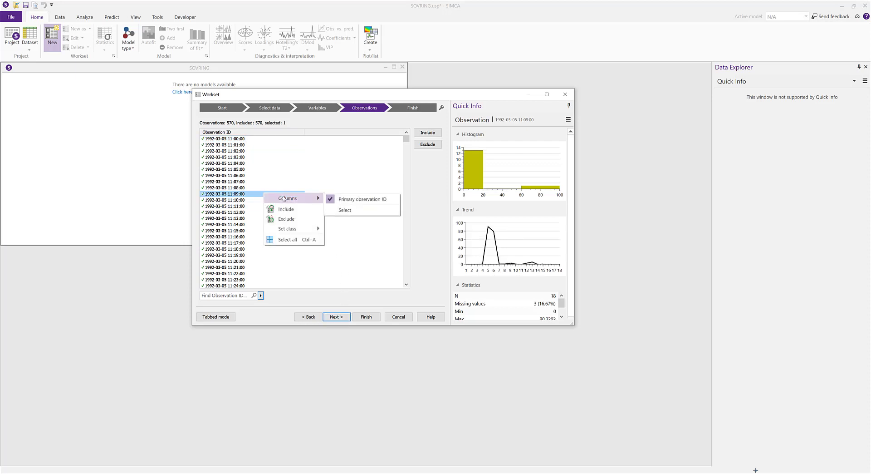
{"action": "left_click", "coordinate": [339, 209]}
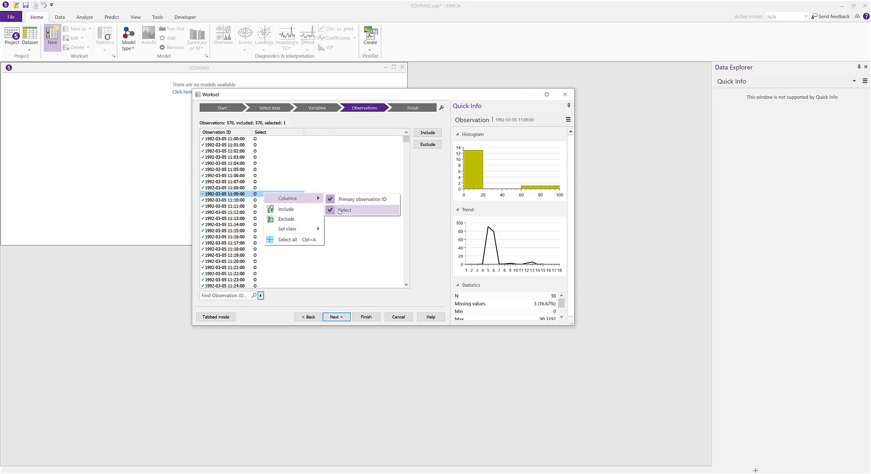
{"action": "left_click", "coordinate": [340, 210]}
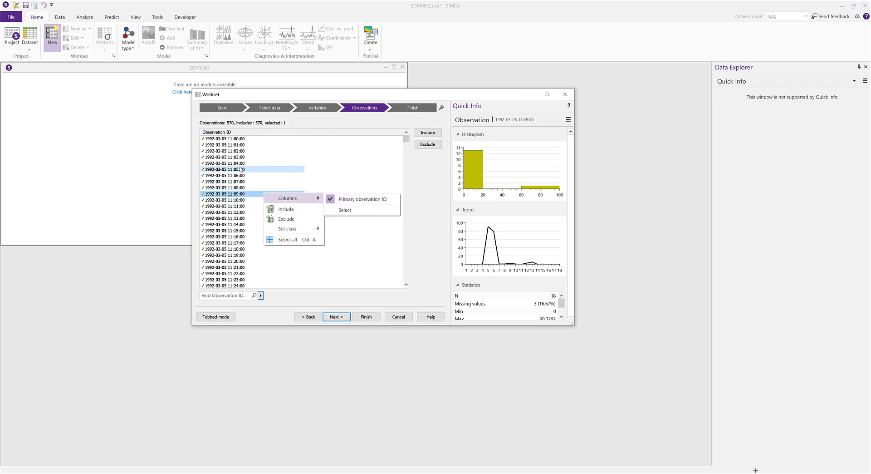
Select the observations from 11:04:00 to 11:16:00, invert the selection, and proceed to the model summary with all observations included.
{"action": "left_click_drag", "start_coordinate": [227, 163], "coordinate": [247, 236]}
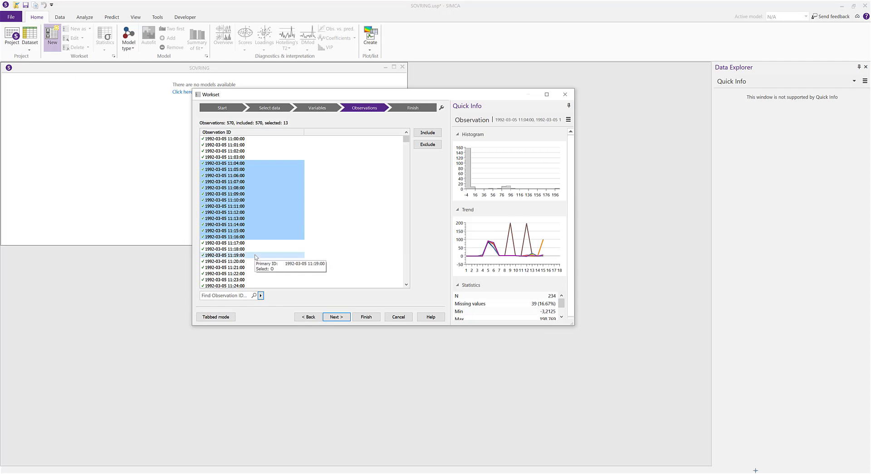
{"action": "left_click", "coordinate": [260, 295]}
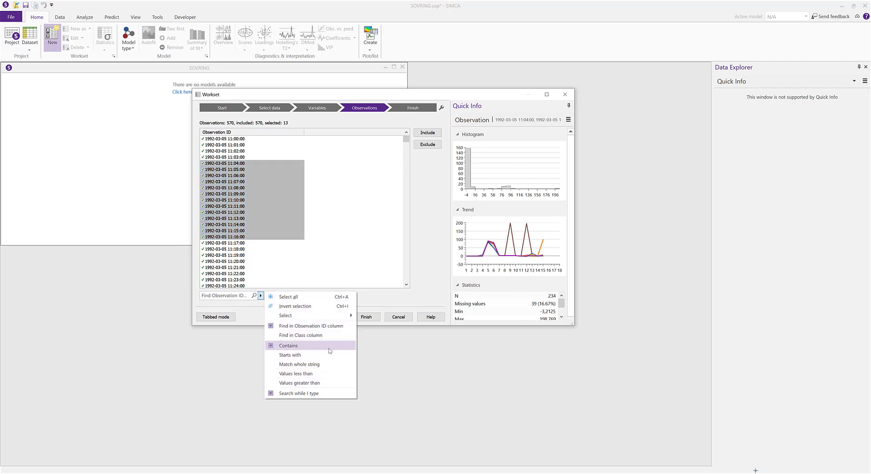
{"action": "mouse_move", "coordinate": [336, 317]}
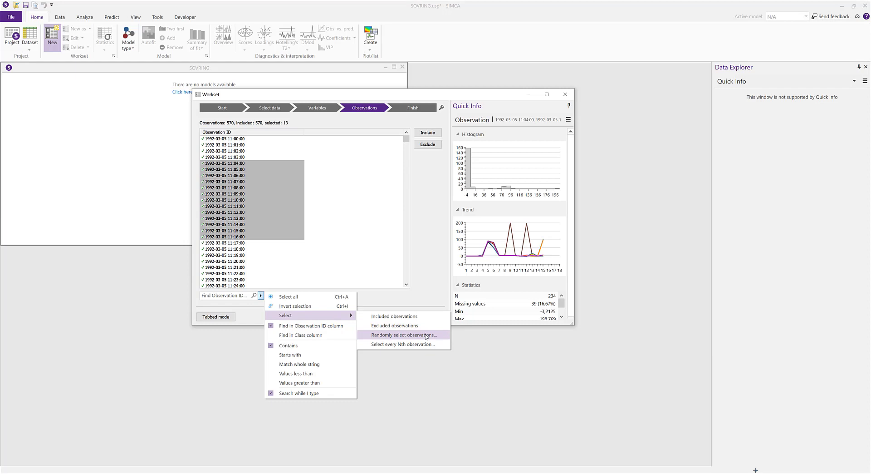
{"action": "left_click", "coordinate": [304, 307]}
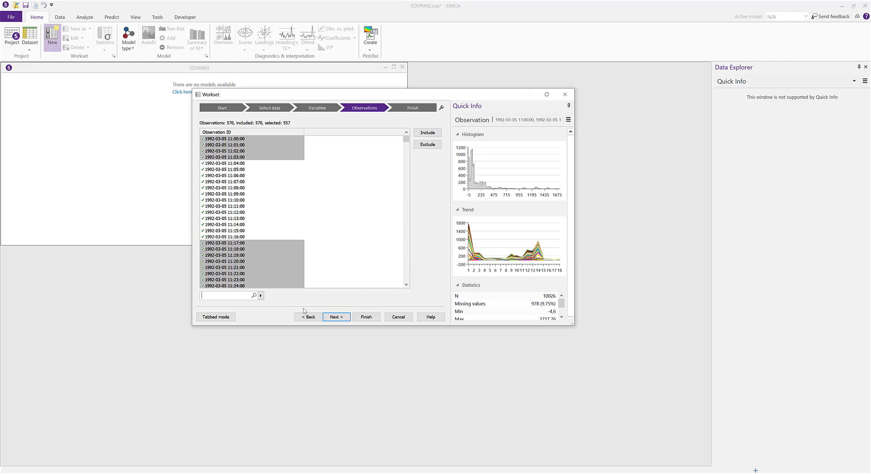
{"action": "left_click", "coordinate": [343, 319]}
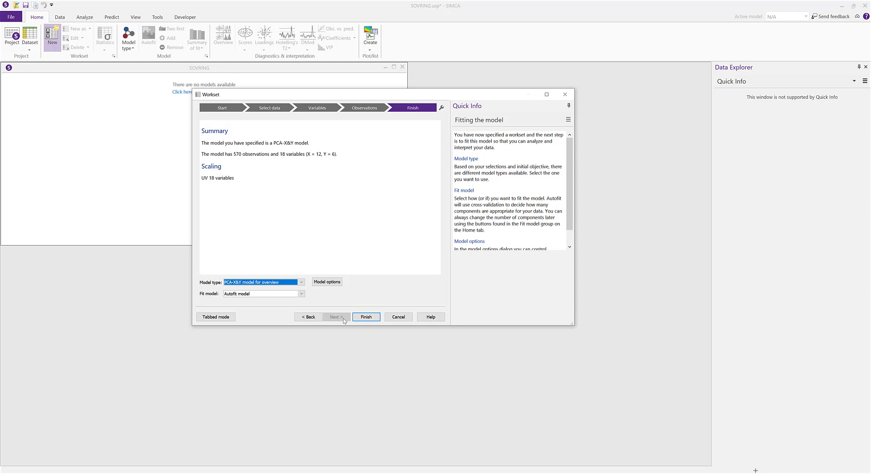
Create the model as PCA-X&Y for overview, fitting the first two components.
{"action": "left_click", "coordinate": [302, 282]}
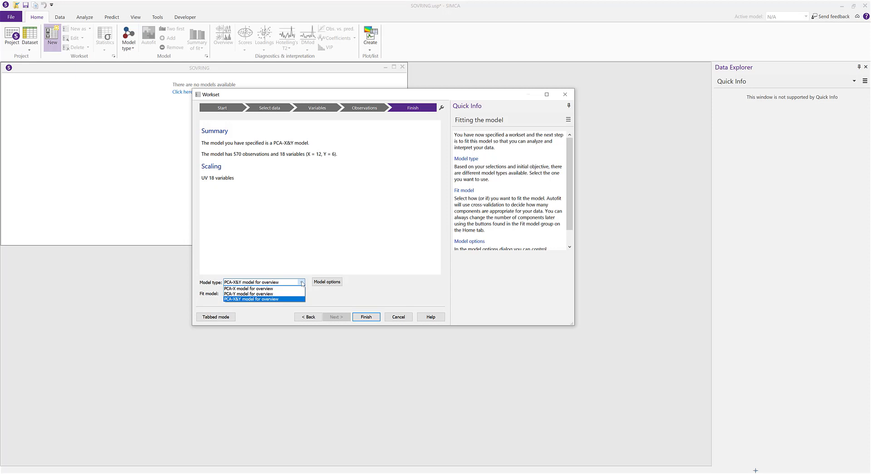
{"action": "left_click", "coordinate": [263, 299]}
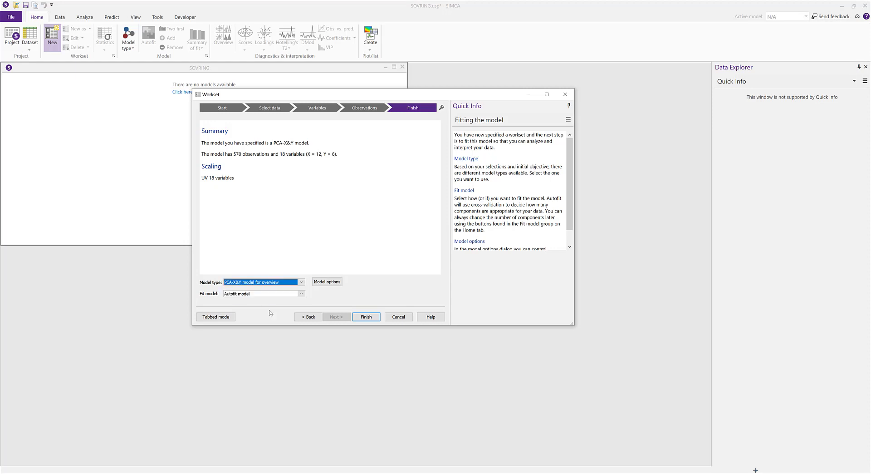
{"action": "left_click", "coordinate": [293, 294]}
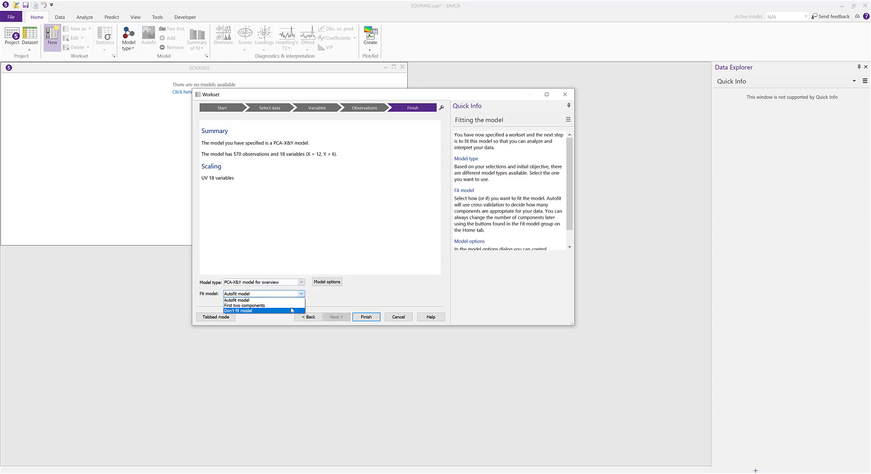
{"action": "left_click", "coordinate": [292, 305]}
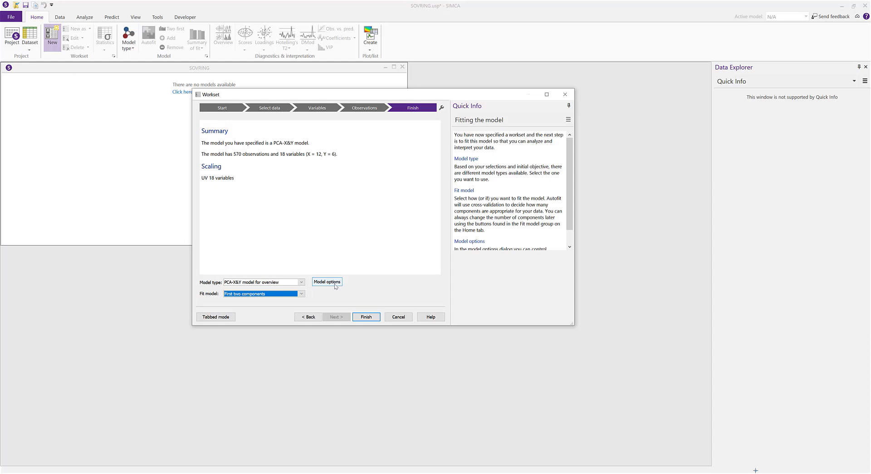
{"action": "left_click", "coordinate": [374, 319]}
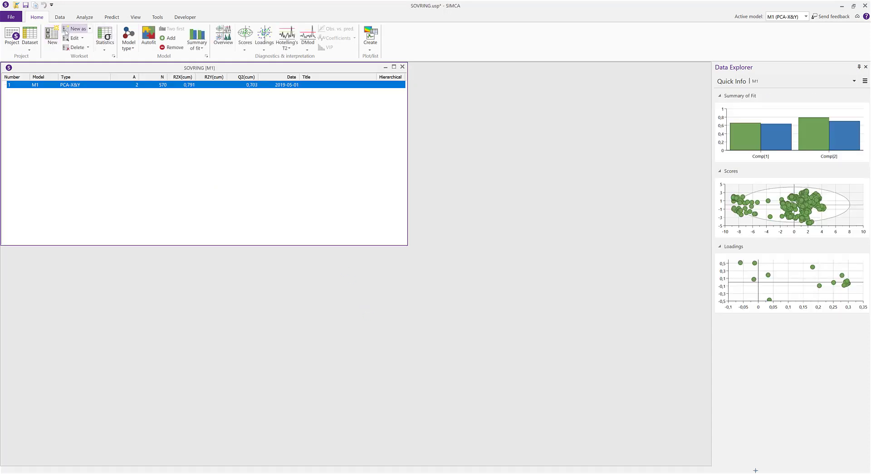
Start another new workset with the Regression model type and view its X and Y variable assignment options.
{"action": "left_click", "coordinate": [52, 38]}
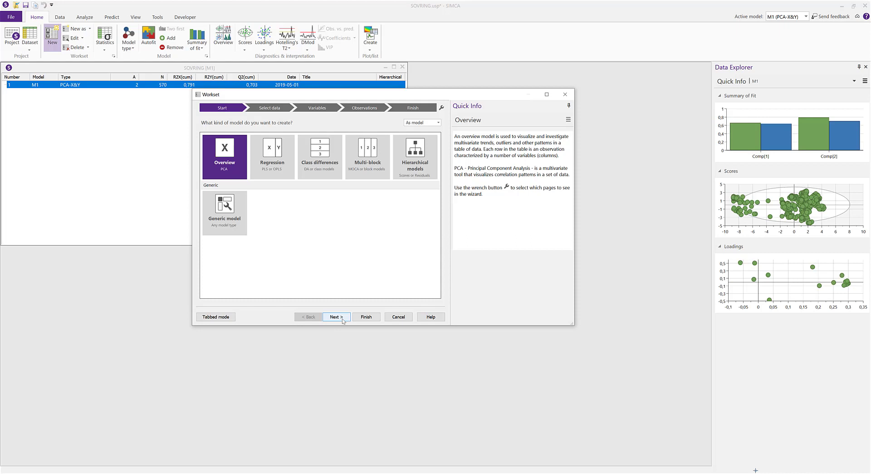
{"action": "left_click", "coordinate": [282, 170]}
{"action": "left_click", "coordinate": [316, 109]}
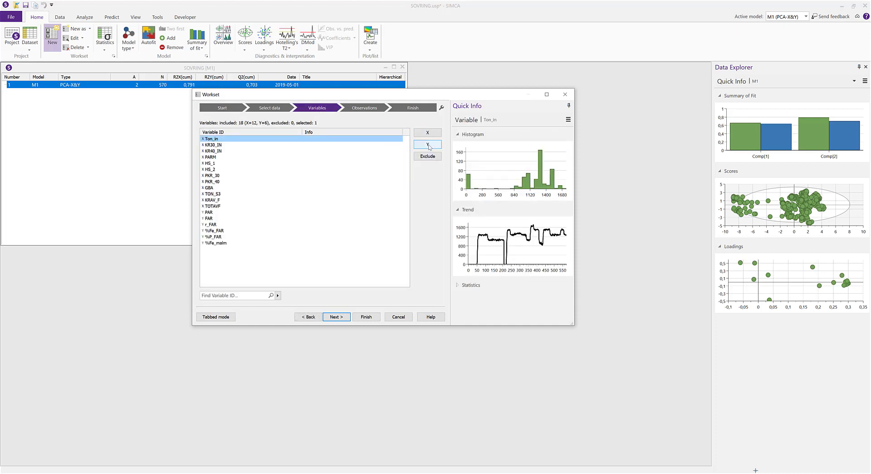
Switch the workset to the Class differences model type and view its class settings for observations.
{"action": "left_click", "coordinate": [222, 108]}
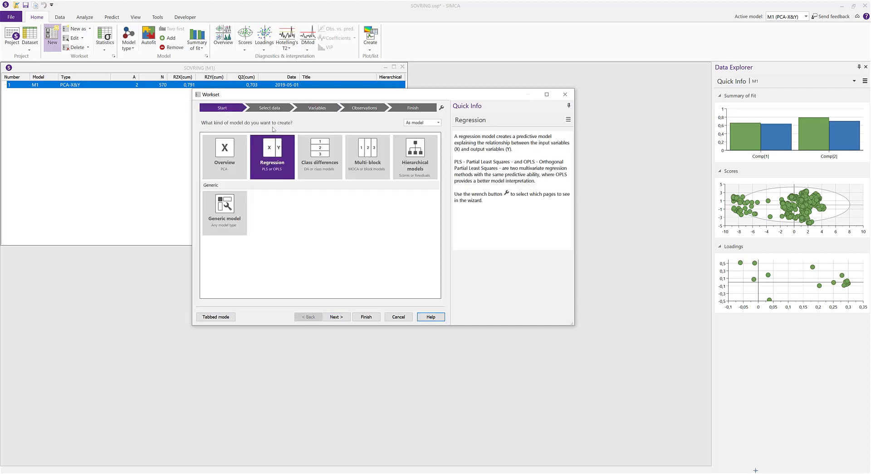
{"action": "left_click", "coordinate": [321, 169]}
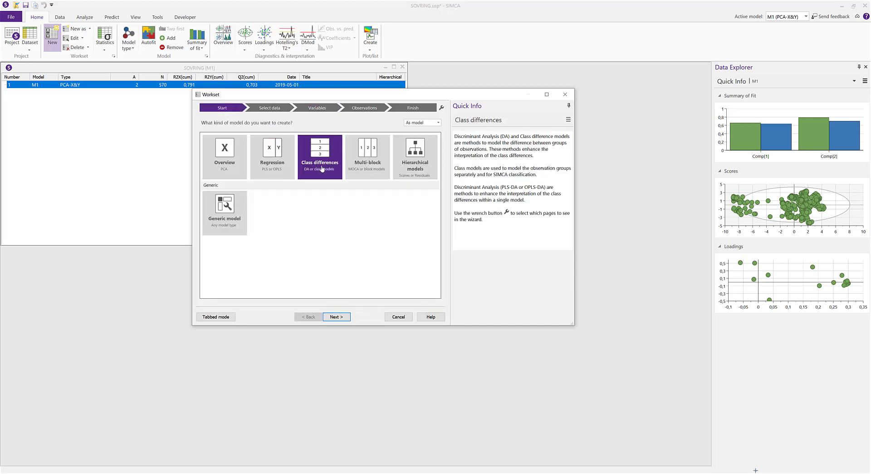
{"action": "left_click", "coordinate": [367, 108]}
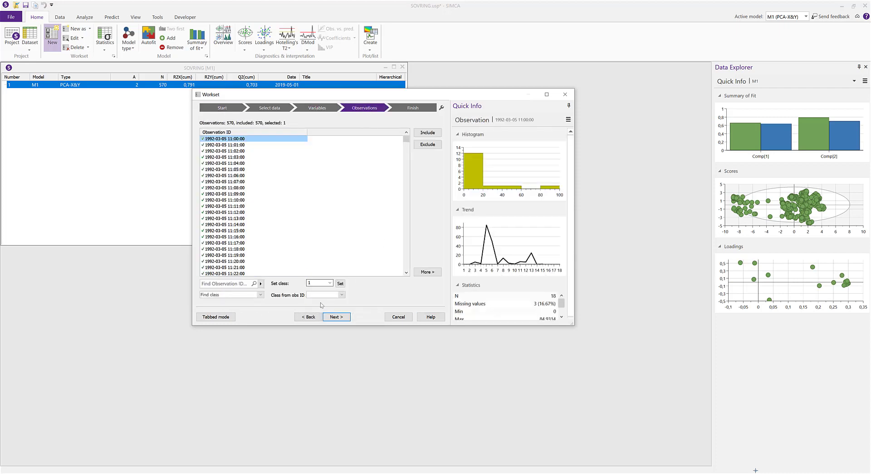
Switch the workset to the Multi-block model type and view the block assignment options for variables.
{"action": "left_click", "coordinate": [225, 109]}
{"action": "left_click", "coordinate": [351, 158]}
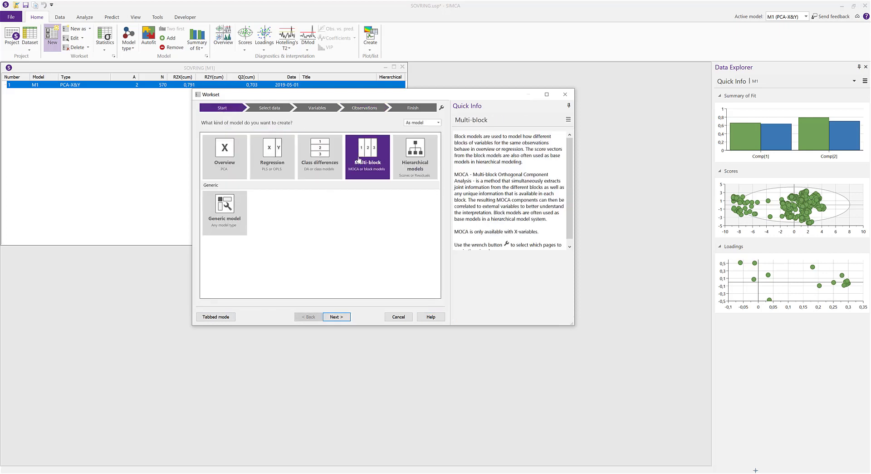
{"action": "left_click", "coordinate": [317, 107]}
{"action": "left_click", "coordinate": [433, 176]}
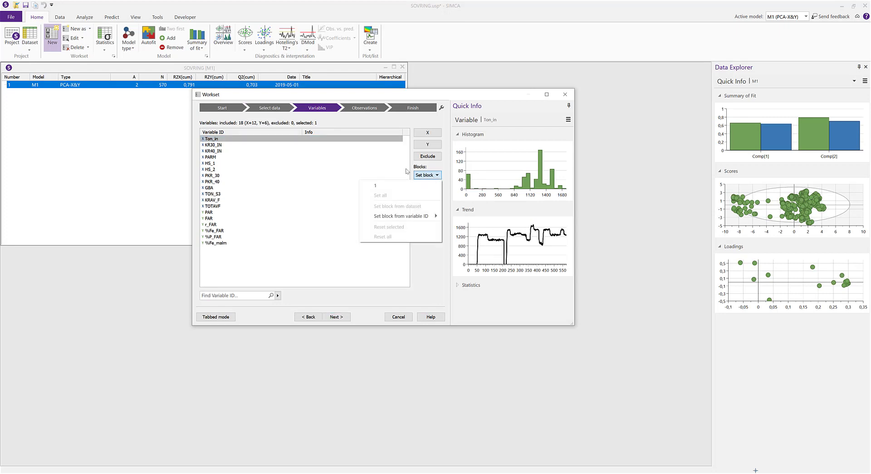
Switch the workset to the Hierarchical models type and add model M1 as a hierarchical base model using its scores.
{"action": "left_click", "coordinate": [229, 110]}
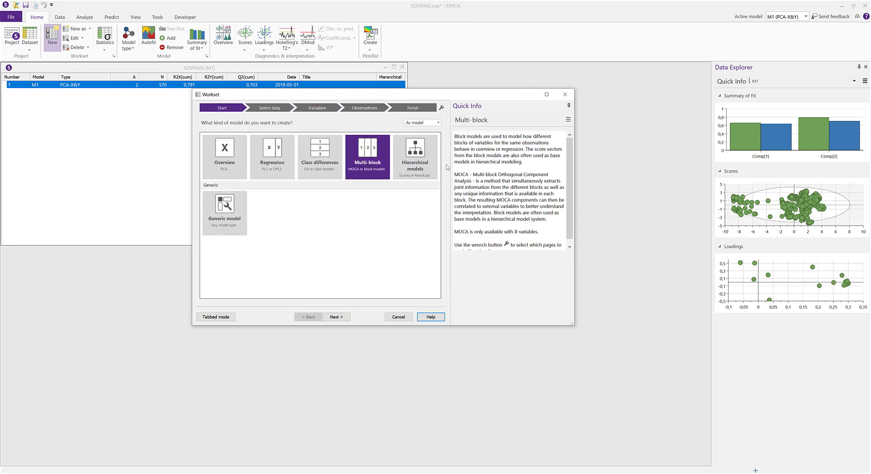
{"action": "left_click", "coordinate": [420, 164]}
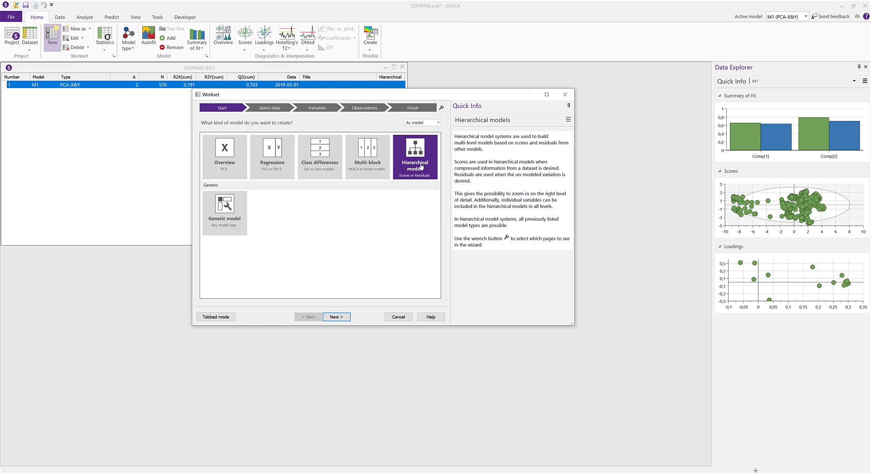
{"action": "left_click", "coordinate": [269, 110]}
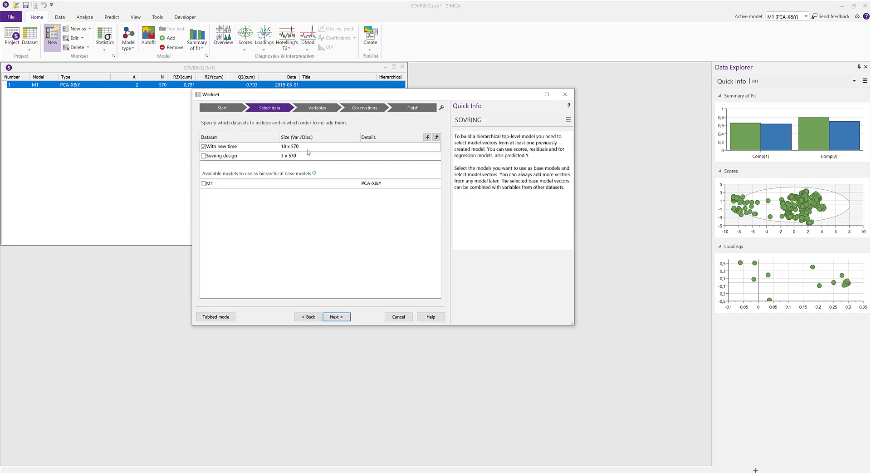
{"action": "left_click", "coordinate": [279, 186]}
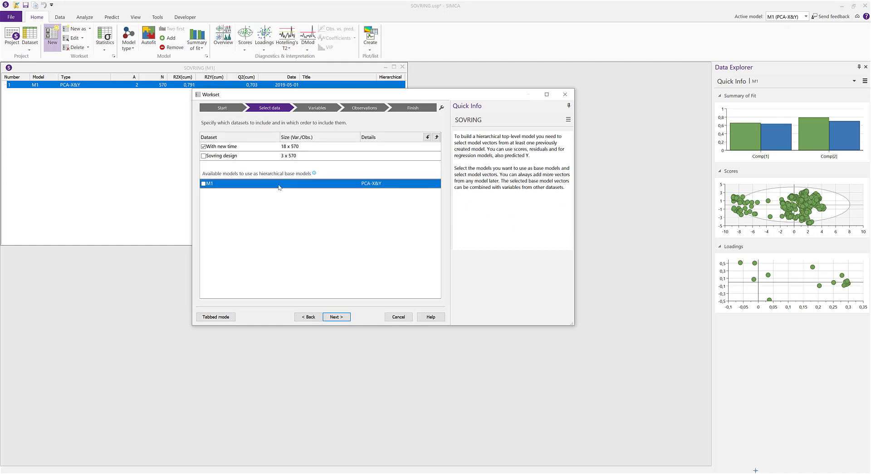
{"action": "left_click", "coordinate": [204, 183]}
{"action": "left_click", "coordinate": [347, 190]}
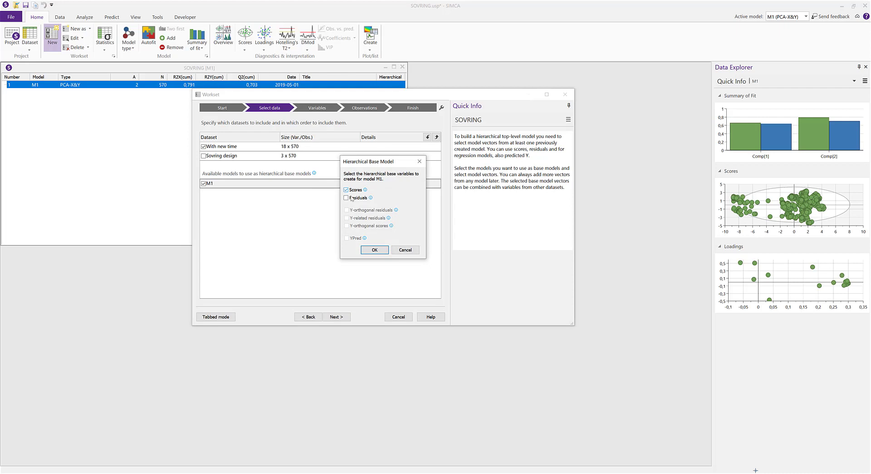
{"action": "left_click", "coordinate": [375, 250]}
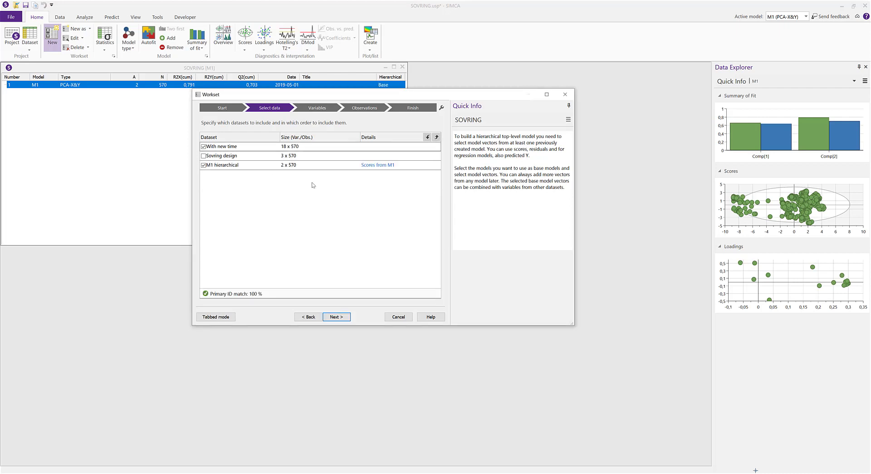
Return the workset to the Overview model type and add the Spreadsheet page to its wizard pages.
{"action": "left_click", "coordinate": [225, 109]}
{"action": "left_click", "coordinate": [238, 166]}
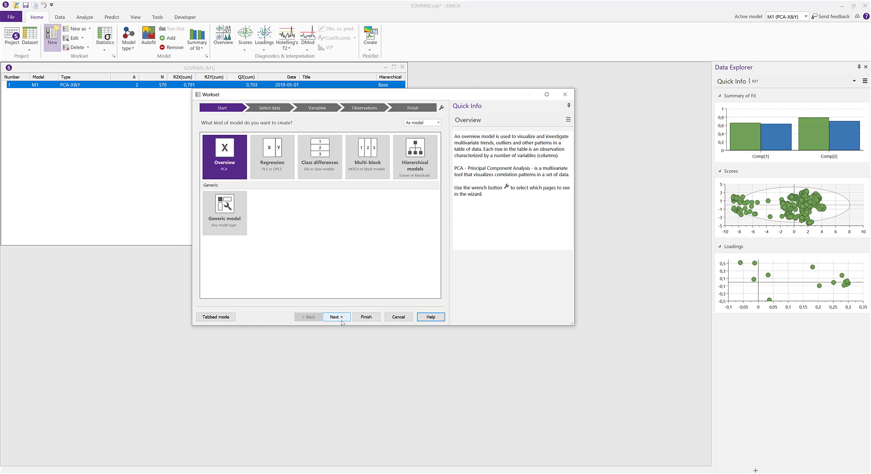
{"action": "left_click", "coordinate": [440, 108]}
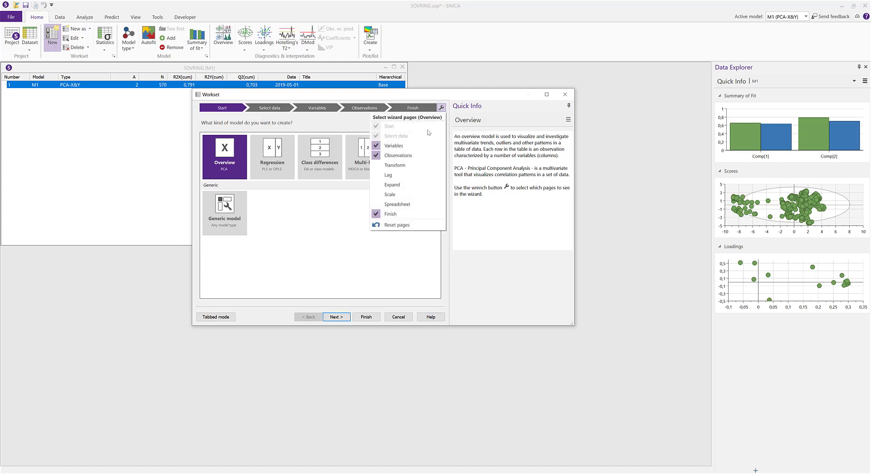
{"action": "left_click", "coordinate": [409, 204]}
{"action": "left_click", "coordinate": [376, 111]}
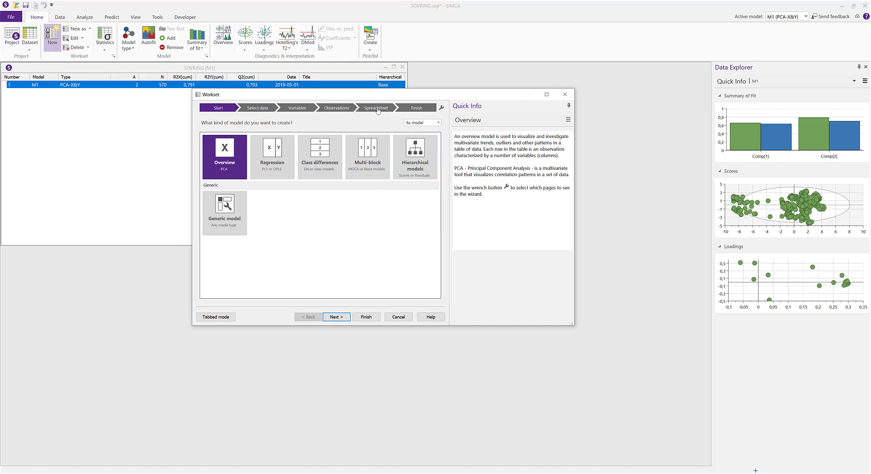
{"action": "left_click", "coordinate": [375, 111]}
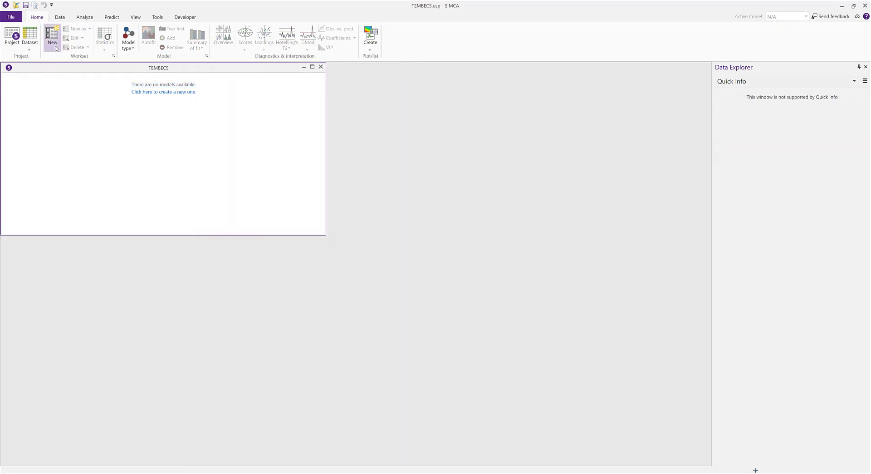
Start a new workset in the TEMBECS project, compare the descriptions of the batch model types, and choose Batch evolution.
{"action": "left_click", "coordinate": [54, 48]}
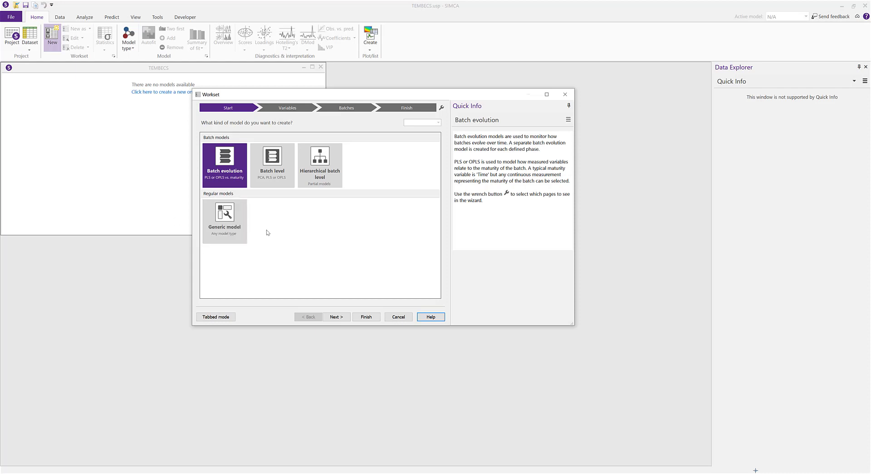
{"action": "left_click", "coordinate": [271, 179]}
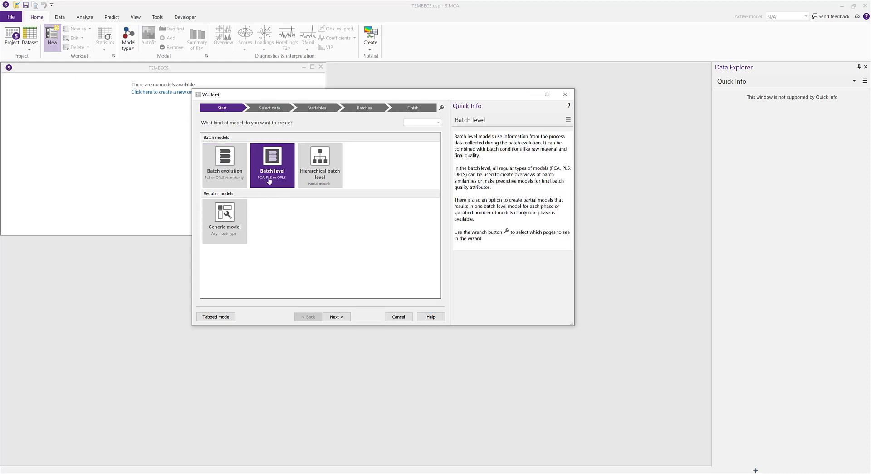
{"action": "left_click", "coordinate": [323, 175]}
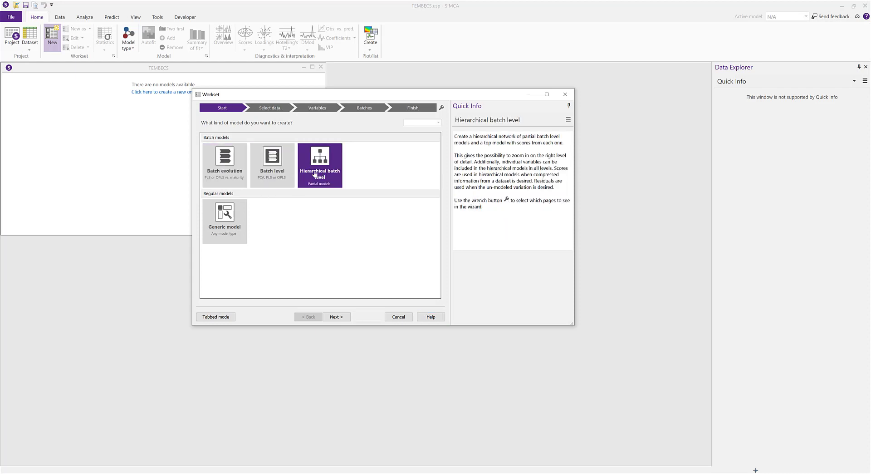
{"action": "left_click", "coordinate": [277, 173]}
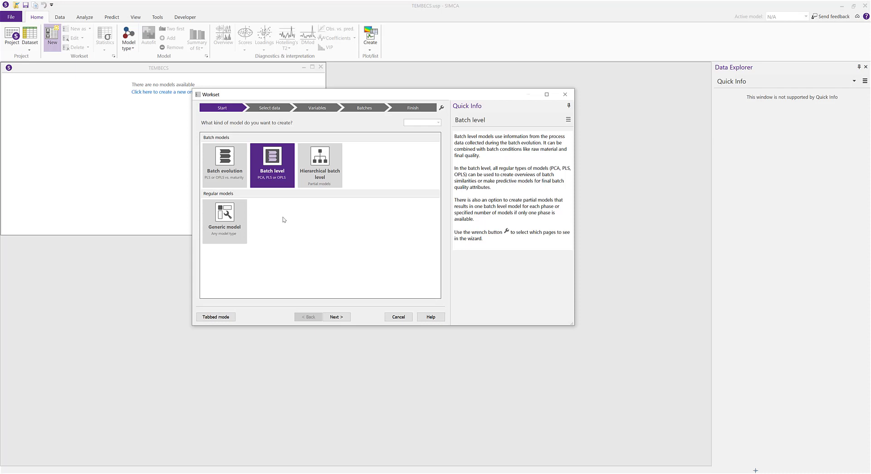
{"action": "left_click", "coordinate": [226, 172]}
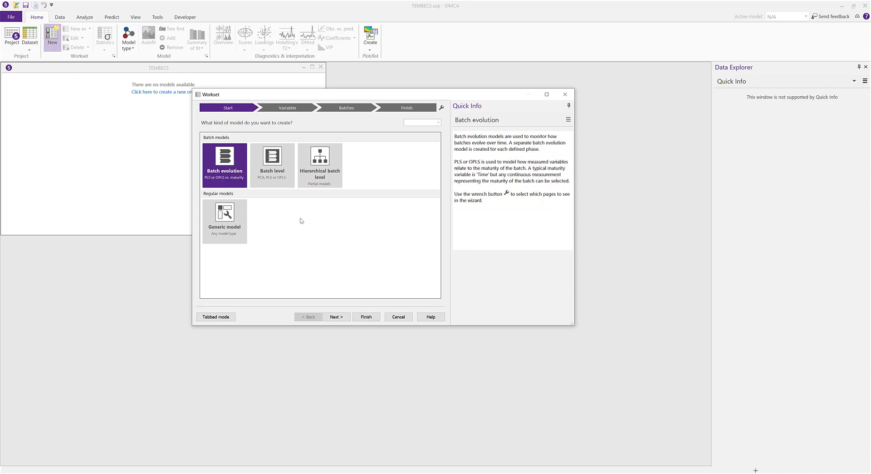
View the phase assignment options for the variables and the Y-variable type and maturity options for timeb.
{"action": "left_click", "coordinate": [341, 319]}
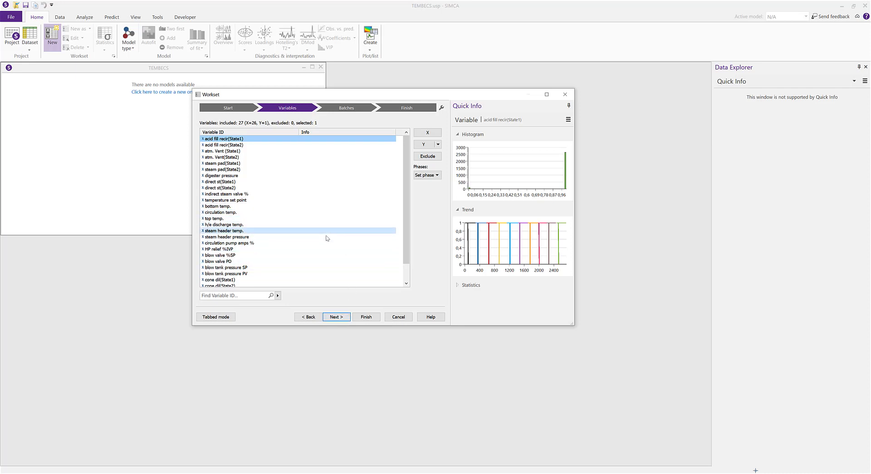
{"action": "left_click", "coordinate": [437, 175]}
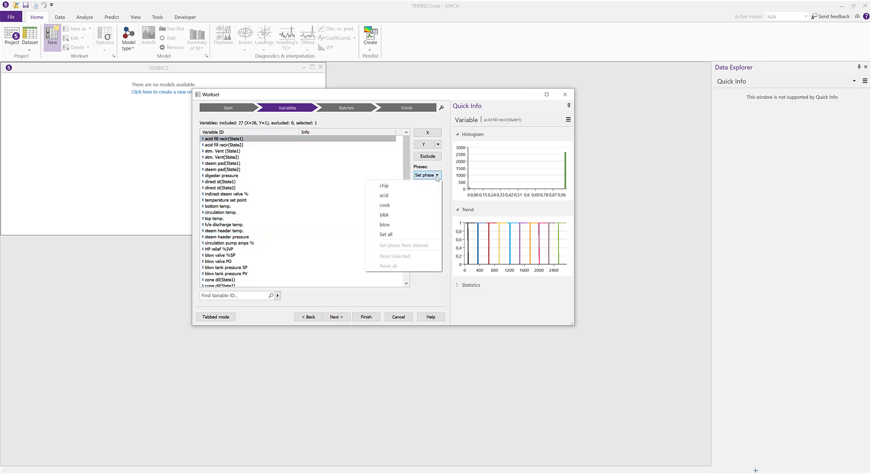
{"action": "key", "text": "Escape"}
{"action": "scroll", "coordinate": [372, 265], "scroll_direction": "down", "scroll_amount": 1}
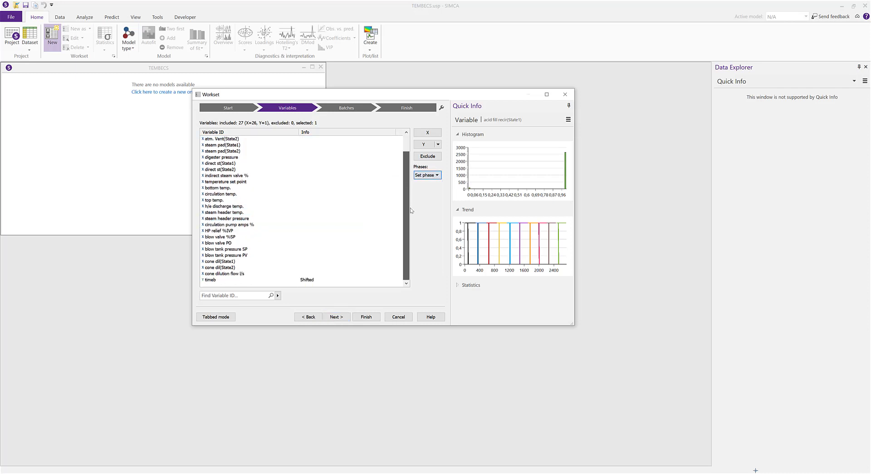
{"action": "left_click", "coordinate": [371, 280]}
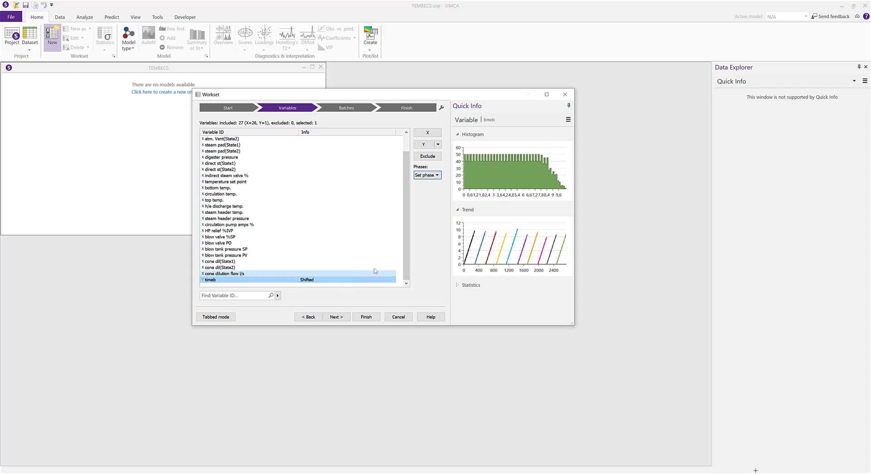
{"action": "left_click", "coordinate": [438, 145]}
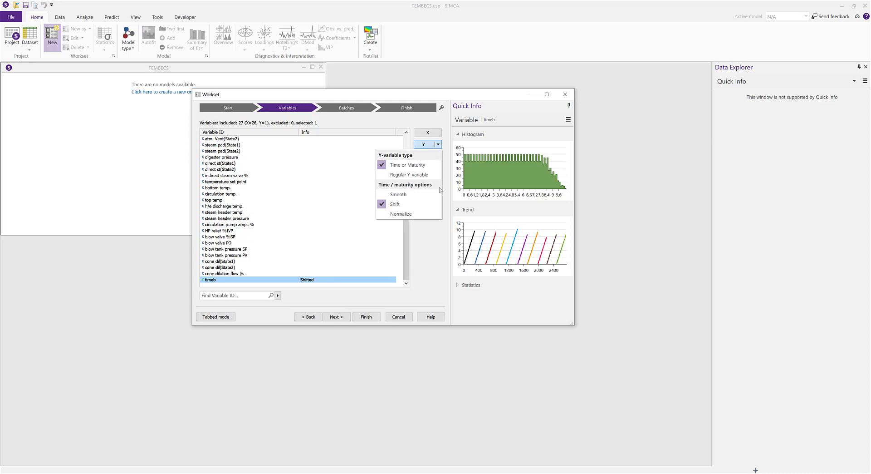
View the included batches and phases, expanding batch 05 to inspect its cook phase.
{"action": "left_click", "coordinate": [342, 317]}
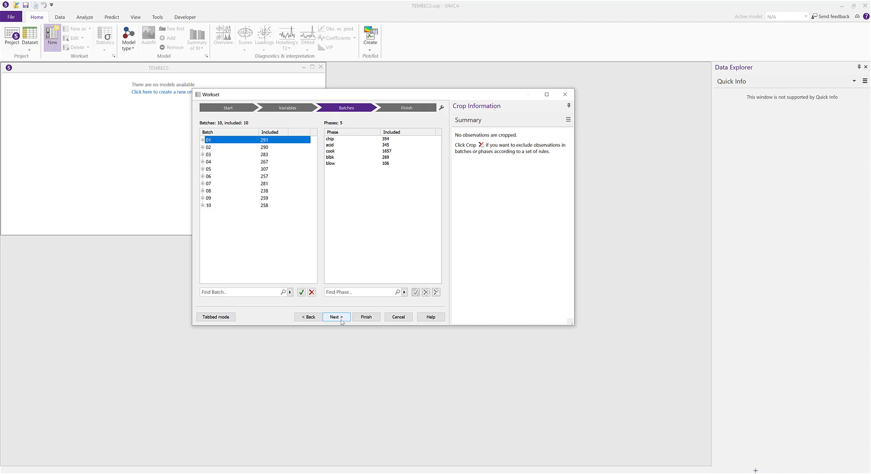
{"action": "double_click", "coordinate": [221, 169]}
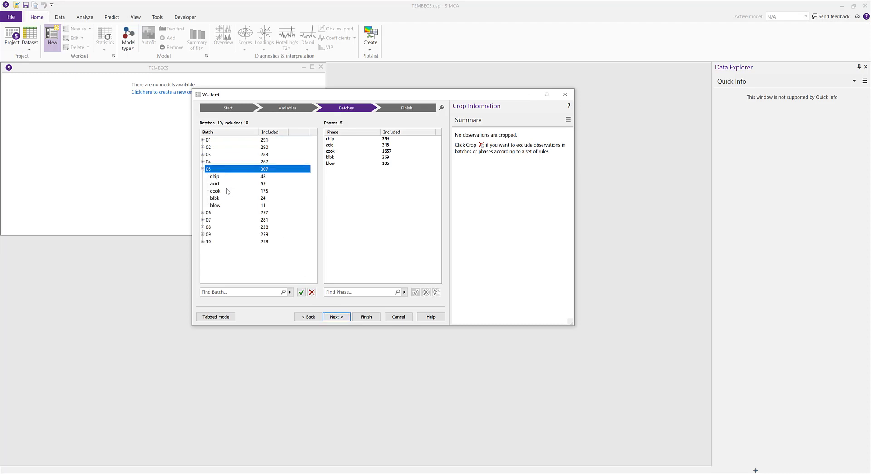
{"action": "left_click", "coordinate": [230, 191]}
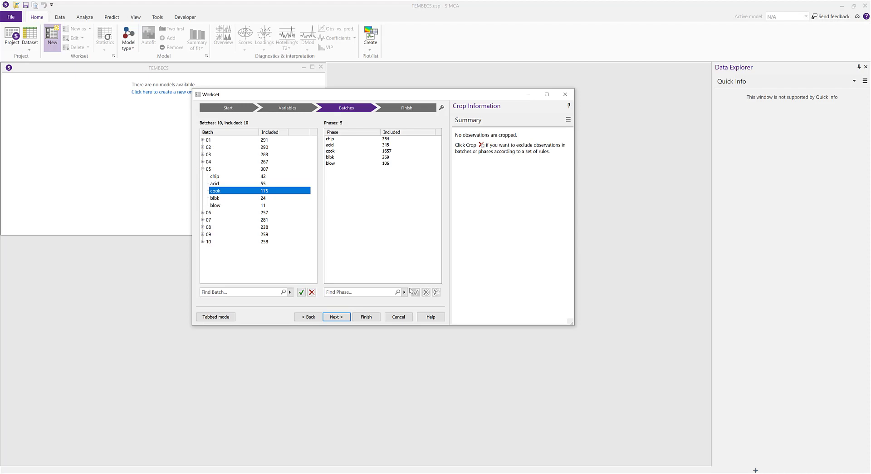
Create the batch evolution model as one autofitted OPLS model per class, excluding no terms, and close the summary of fit plot.
{"action": "left_click", "coordinate": [341, 321]}
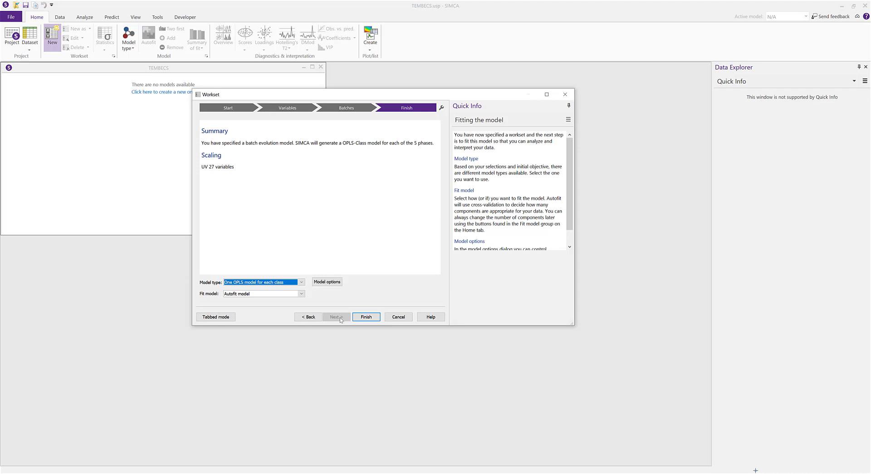
{"action": "left_click", "coordinate": [301, 282]}
{"action": "left_click", "coordinate": [302, 282]}
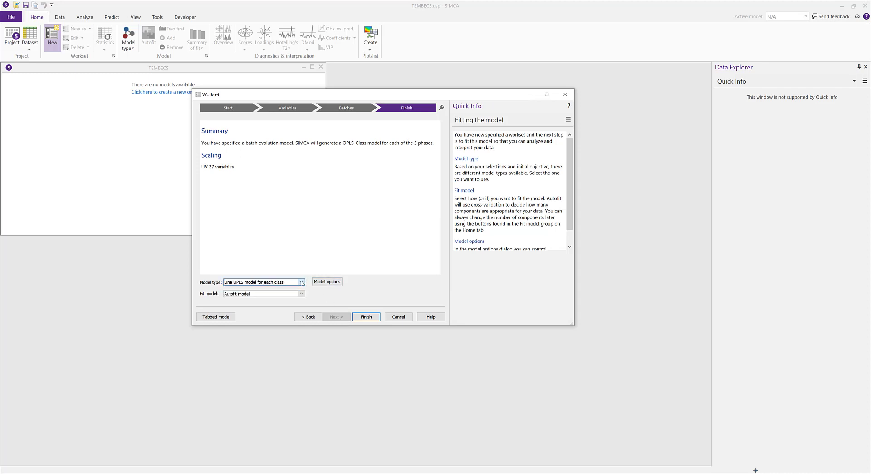
{"action": "left_click", "coordinate": [367, 316]}
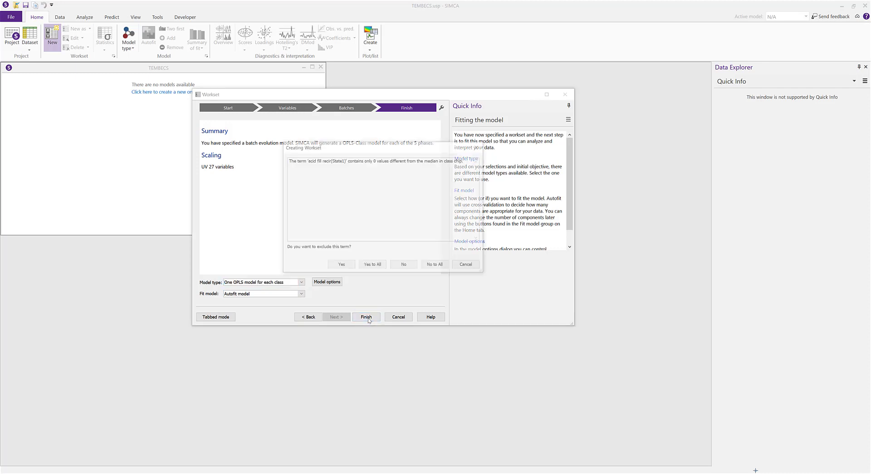
{"action": "left_click", "coordinate": [436, 266]}
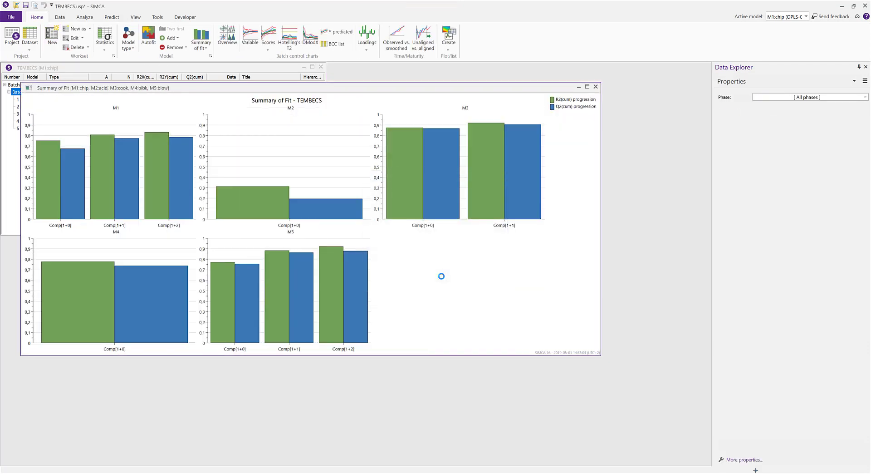
{"action": "left_click", "coordinate": [596, 87]}
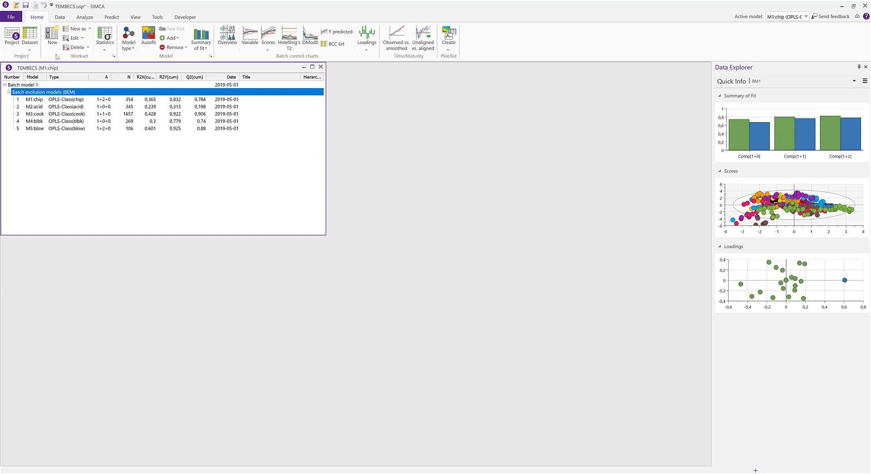
Start a Batch level workset, create its batch level dataset from the raw data of all phases, and continue to the variable settings.
{"action": "left_click", "coordinate": [54, 42]}
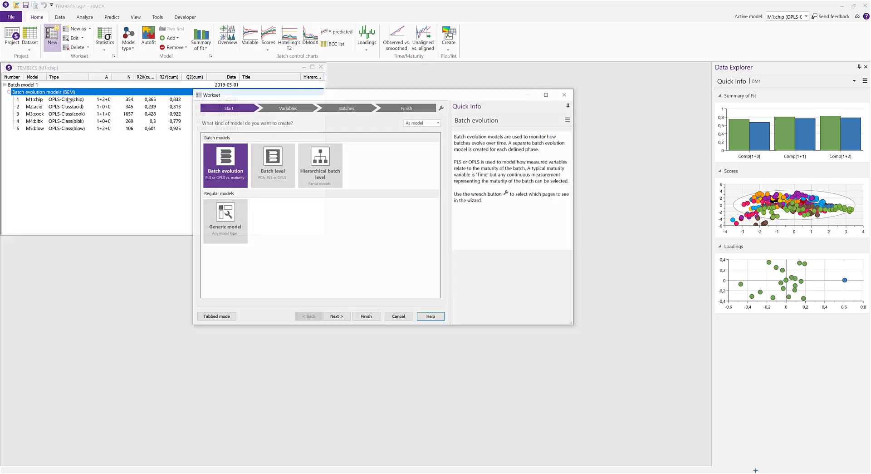
{"action": "left_click", "coordinate": [276, 176]}
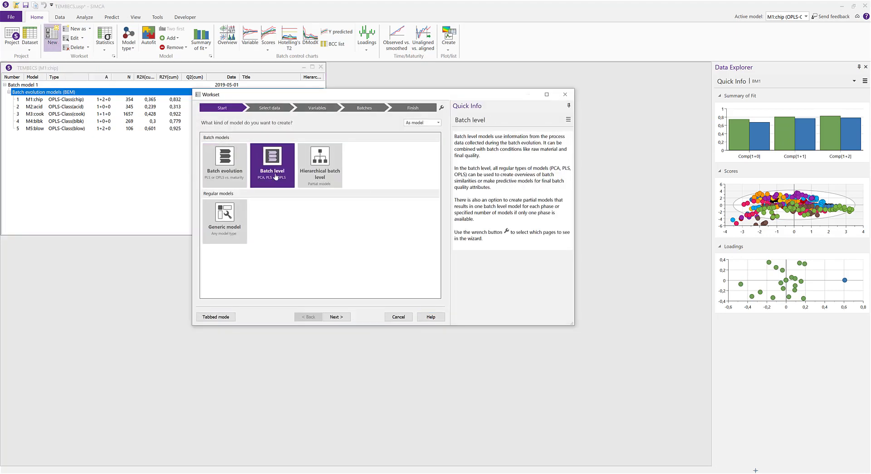
{"action": "left_click", "coordinate": [338, 318]}
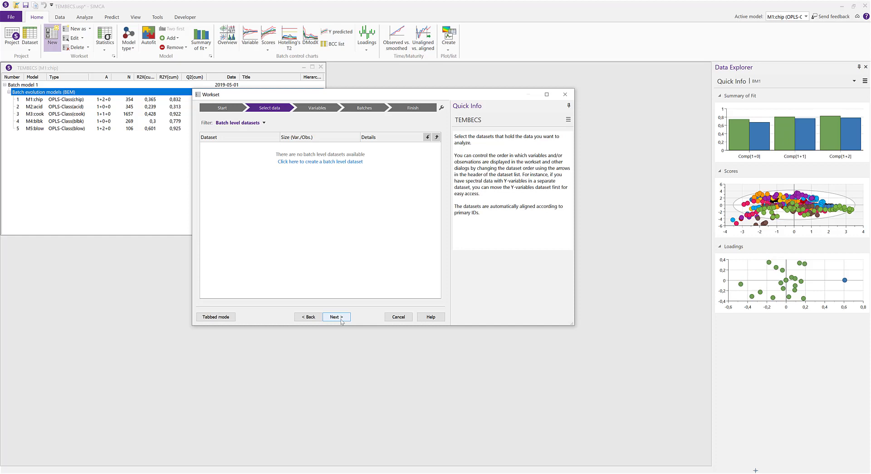
{"action": "left_click", "coordinate": [319, 162]}
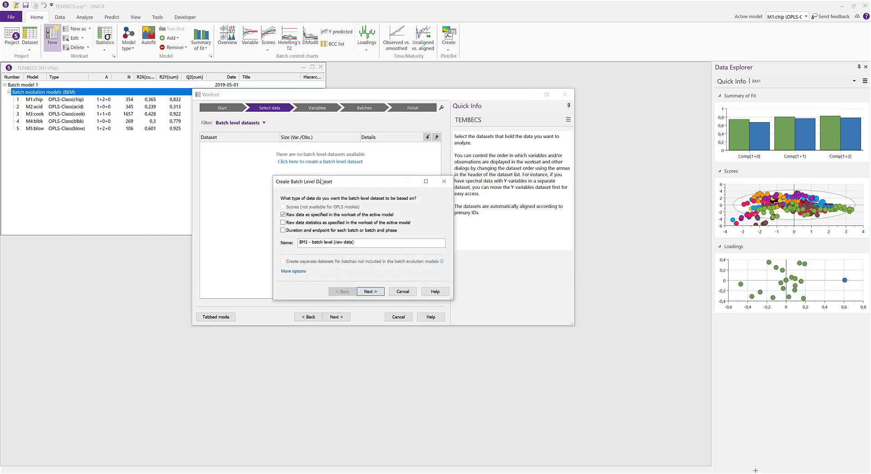
{"action": "left_click", "coordinate": [372, 292]}
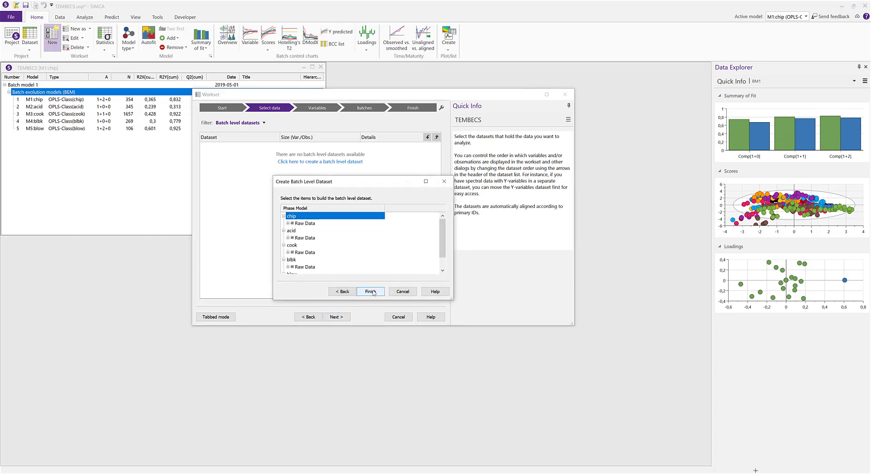
{"action": "left_click", "coordinate": [372, 291]}
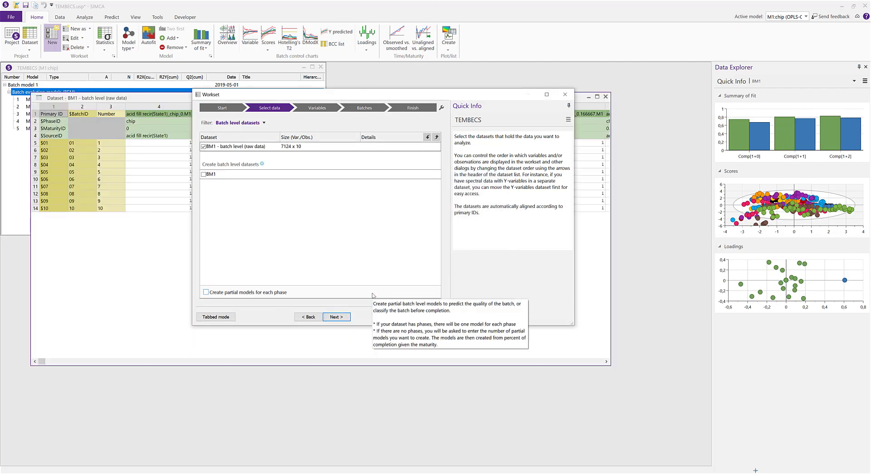
{"action": "left_click", "coordinate": [338, 317]}
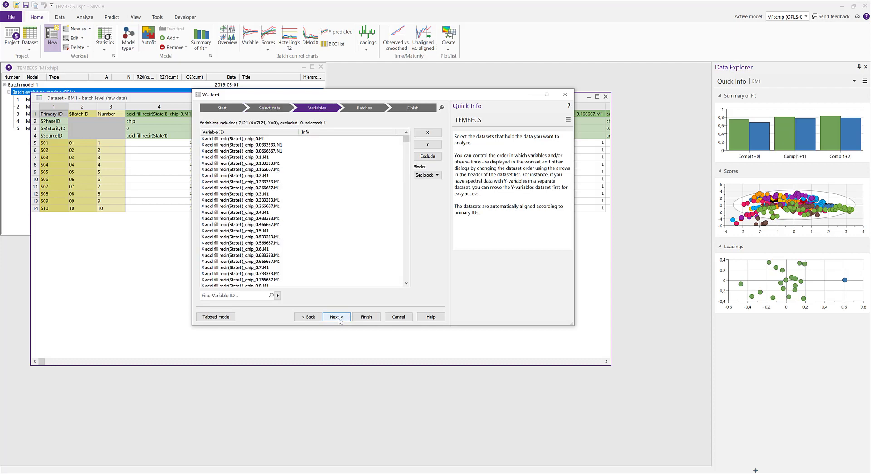
Create the batch level model as a PCA-X model for overview fitted with the first two components, excluding no terms.
{"action": "left_click", "coordinate": [337, 317]}
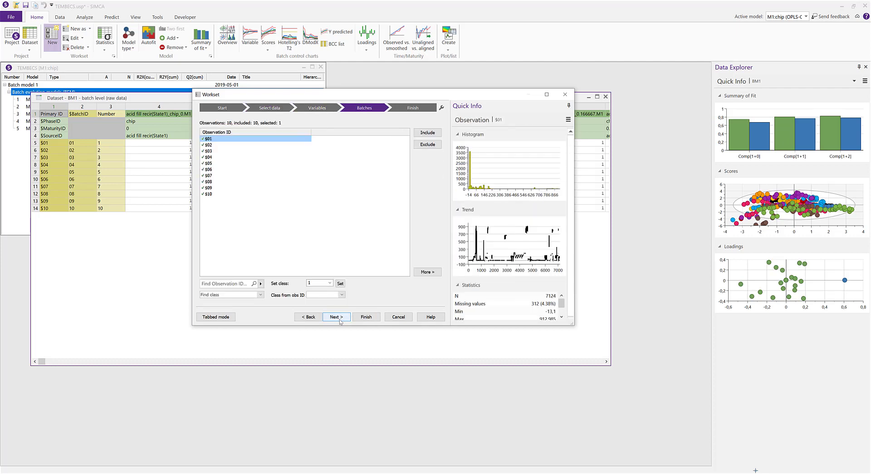
{"action": "left_click", "coordinate": [336, 317]}
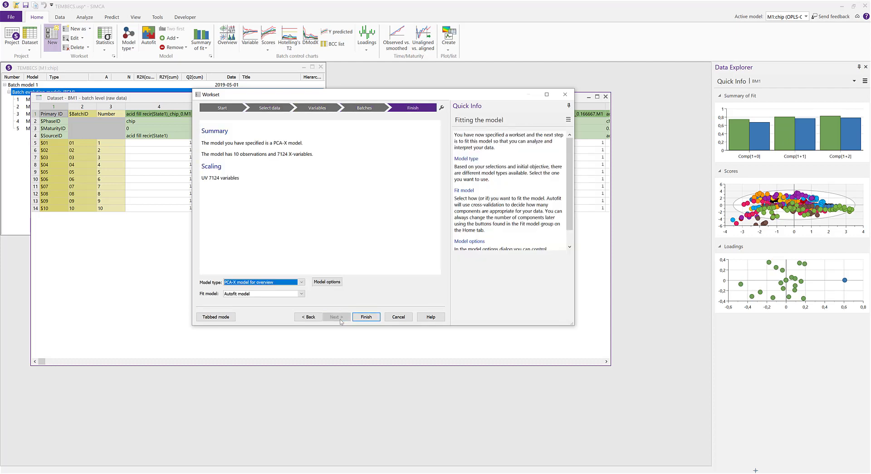
{"action": "left_click", "coordinate": [301, 294]}
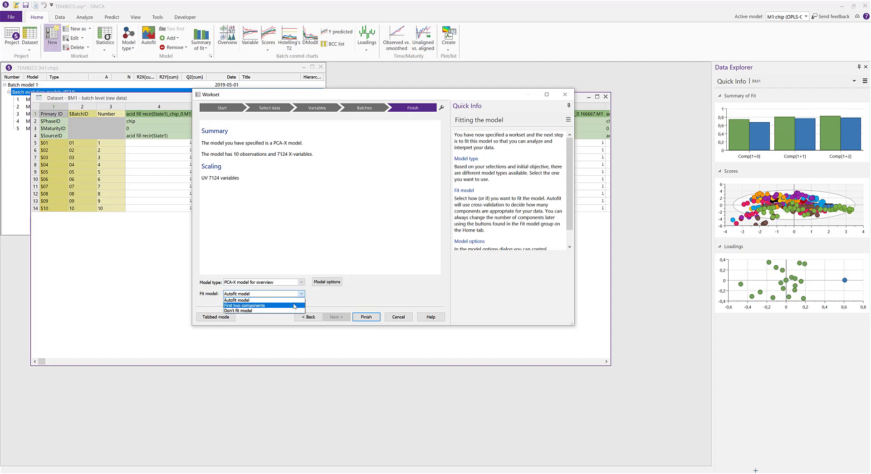
{"action": "left_click", "coordinate": [295, 303]}
{"action": "left_click", "coordinate": [366, 317]}
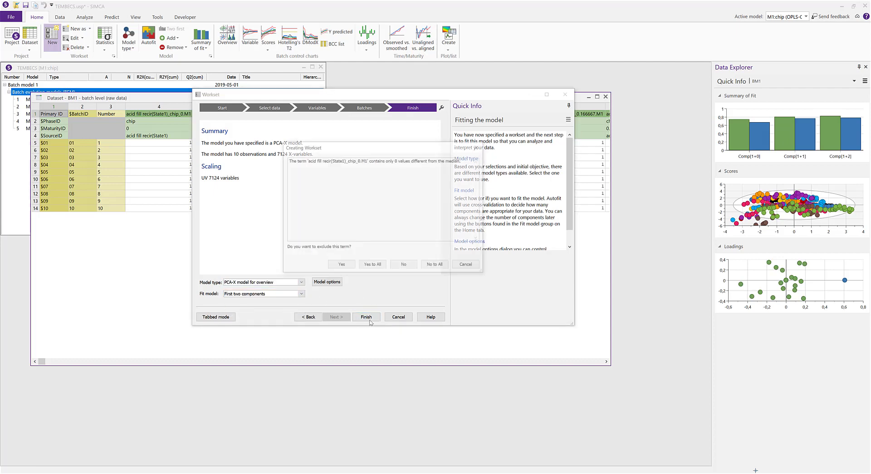
{"action": "left_click", "coordinate": [436, 265]}
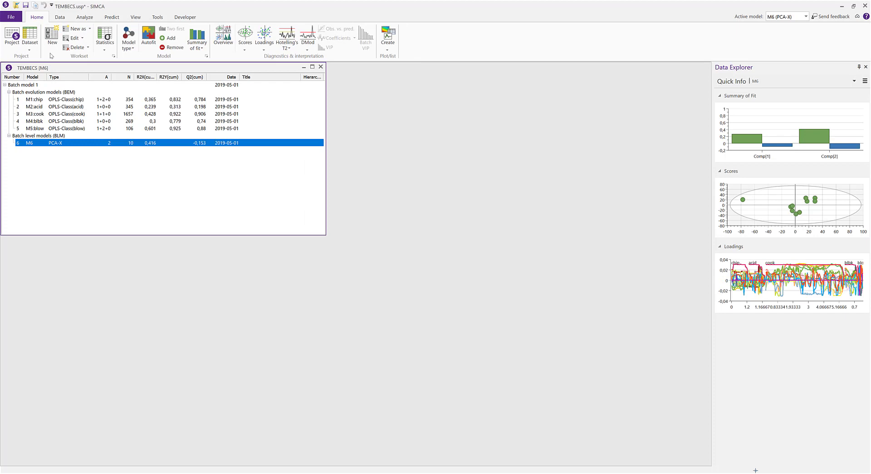
Start a new Batch evolution workset and add the Spreadsheet page to its wizard pages.
{"action": "left_click", "coordinate": [53, 37]}
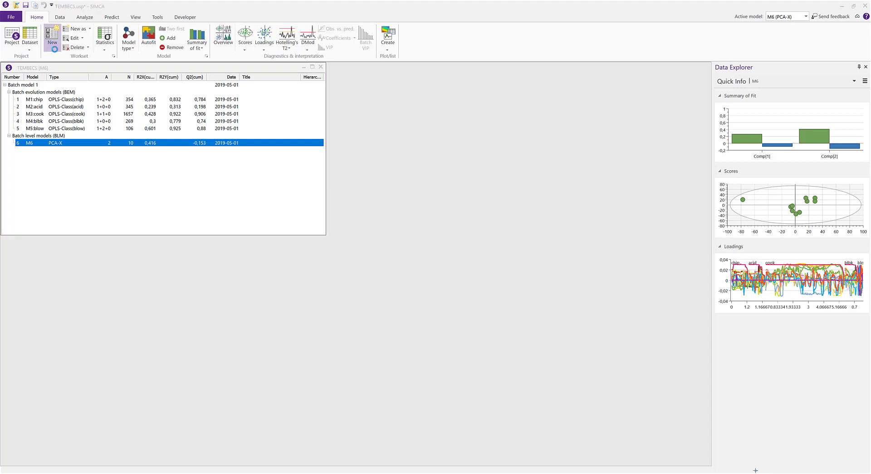
{"action": "left_click", "coordinate": [231, 177]}
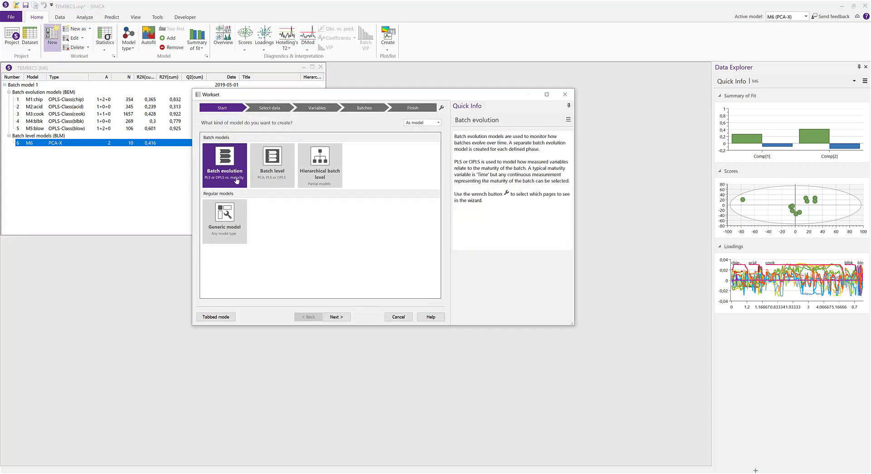
{"action": "left_click", "coordinate": [441, 108]}
{"action": "left_click", "coordinate": [394, 214]}
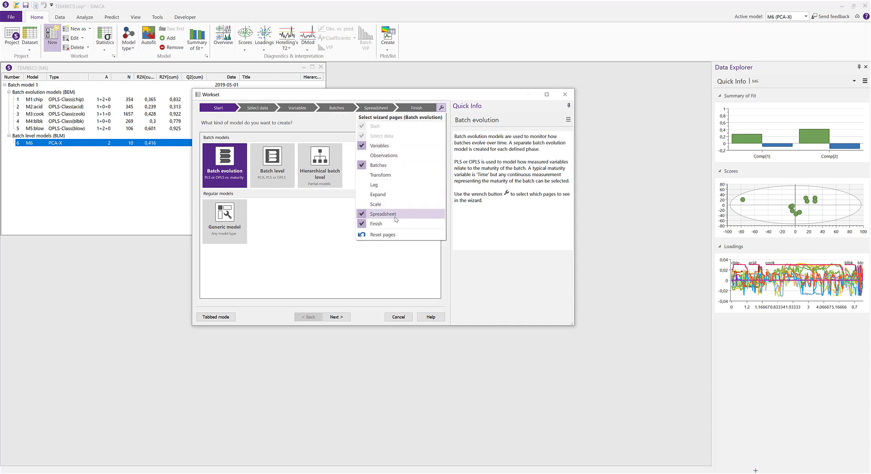
View the workset spreadsheet and the phase selection options for Trim-Winz on the acid fill recir(State1) variable.
{"action": "left_click", "coordinate": [375, 108]}
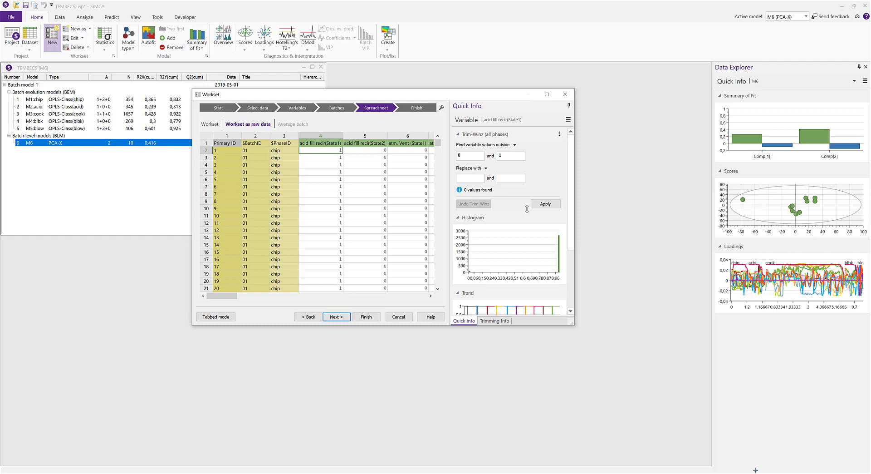
{"action": "left_click", "coordinate": [559, 134]}
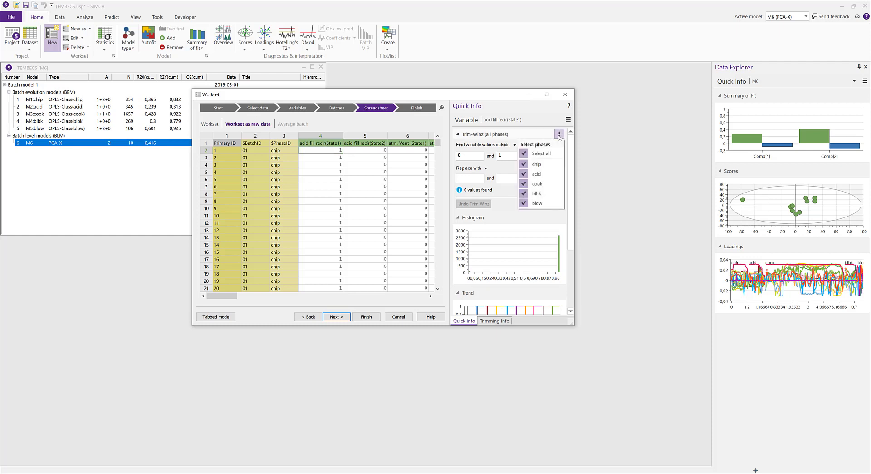
Go to the workset's final wizard page and enable trimming predictions as the workset in the model options.
{"action": "left_click", "coordinate": [417, 108]}
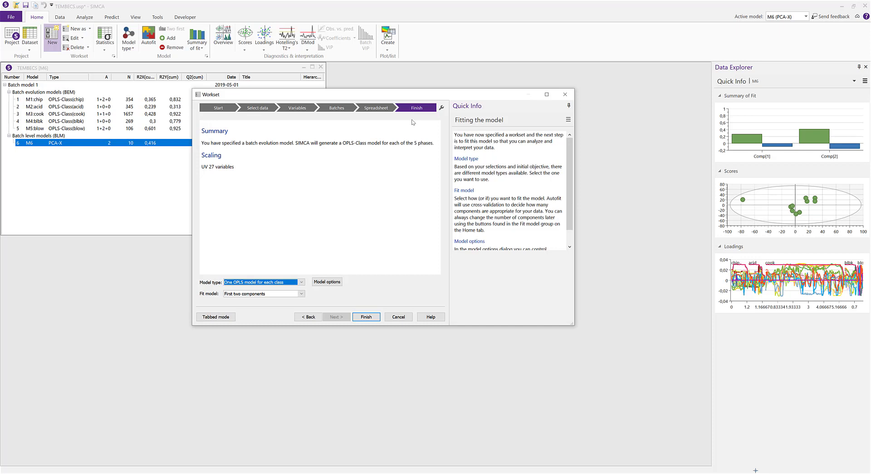
{"action": "left_click", "coordinate": [332, 286]}
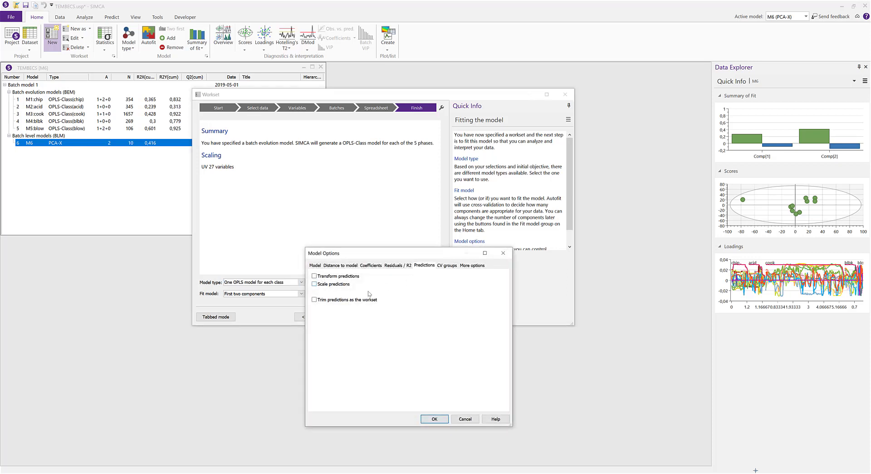
{"action": "left_click", "coordinate": [315, 300]}
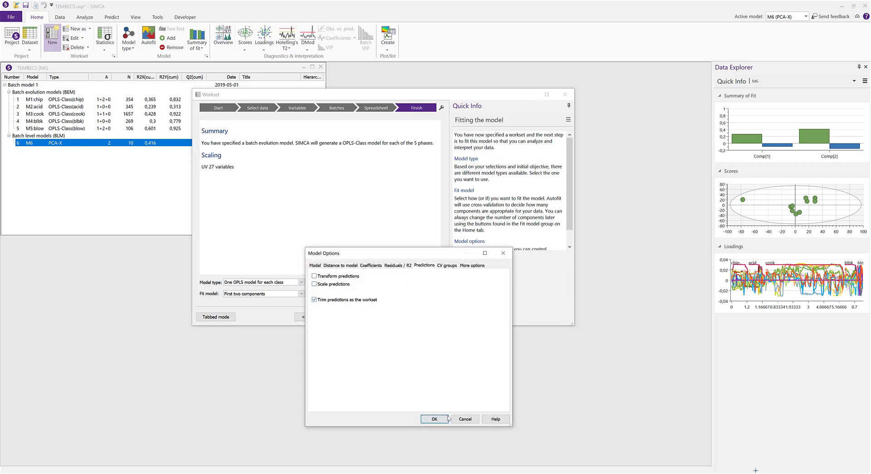